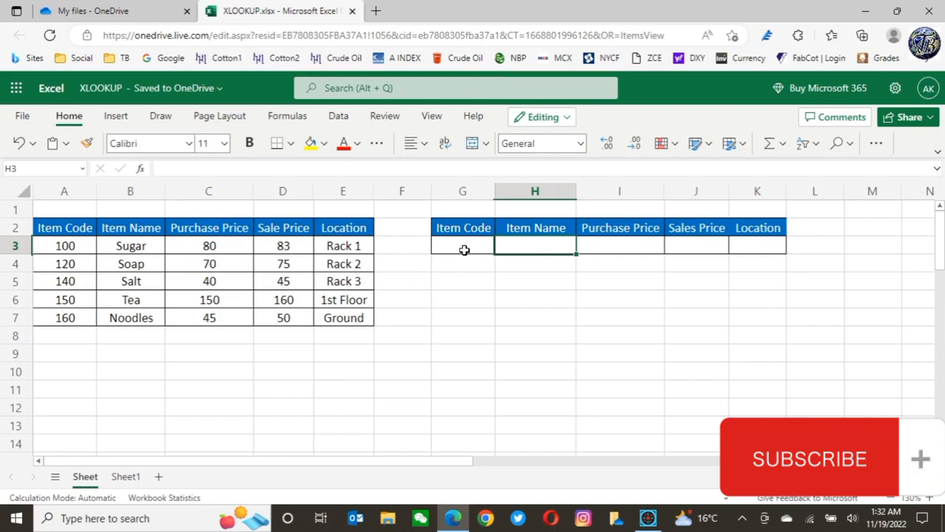
Examine the source table's column headers and its data rows
{"action": "left_click", "coordinate": [70, 228]}
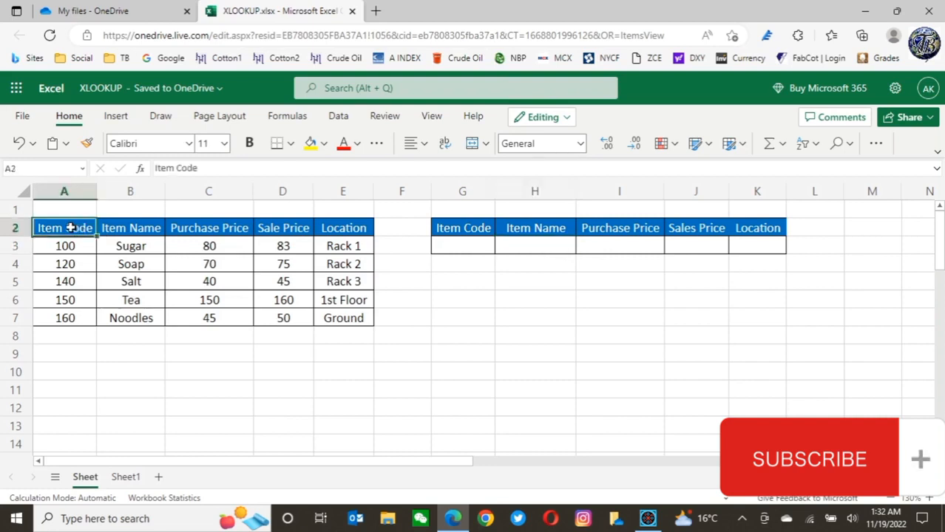
{"action": "left_click", "coordinate": [136, 228]}
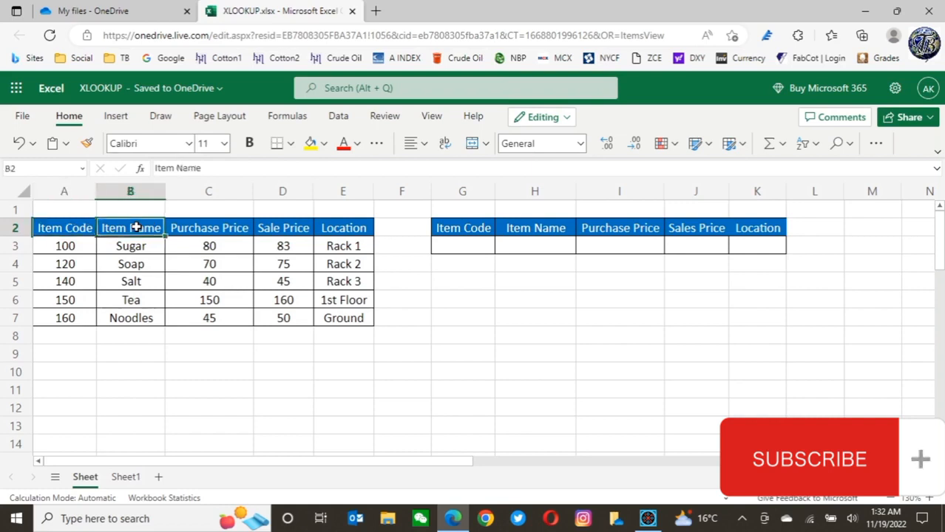
{"action": "left_click", "coordinate": [221, 228]}
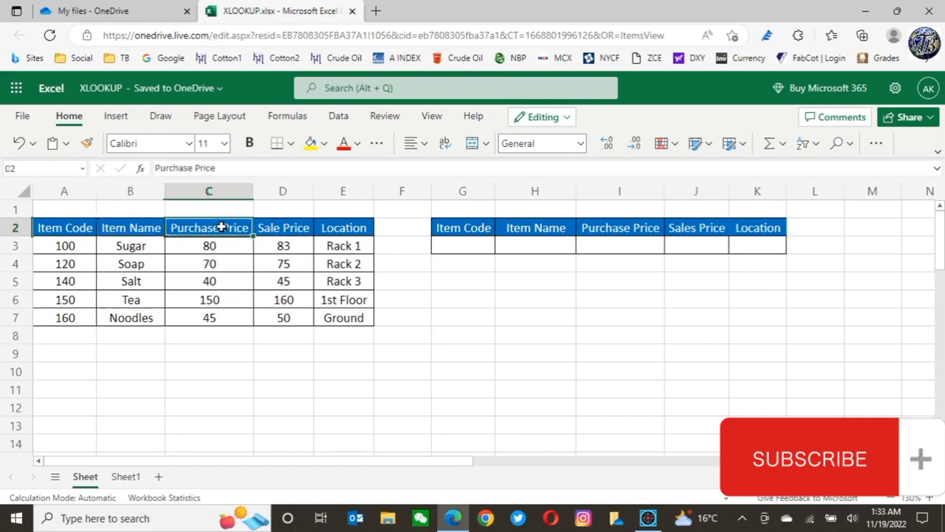
{"action": "left_click", "coordinate": [293, 229]}
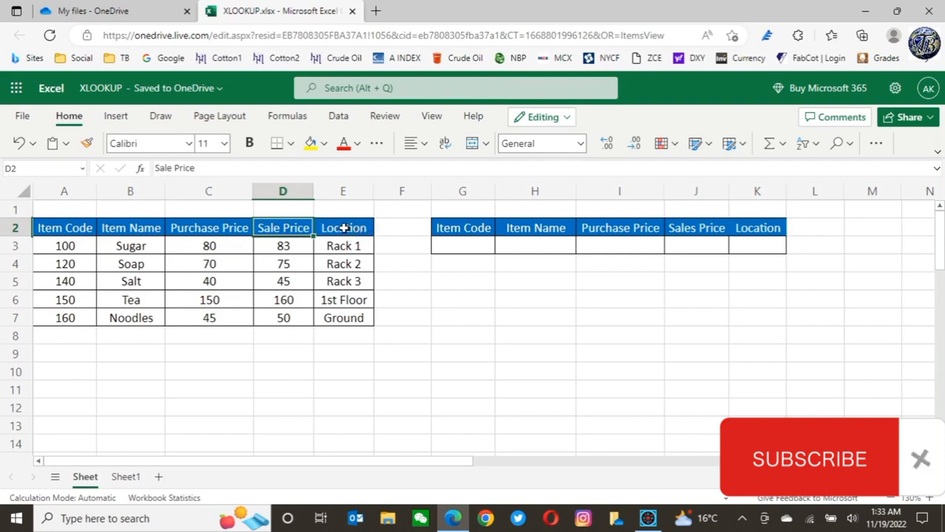
{"action": "left_click", "coordinate": [344, 228]}
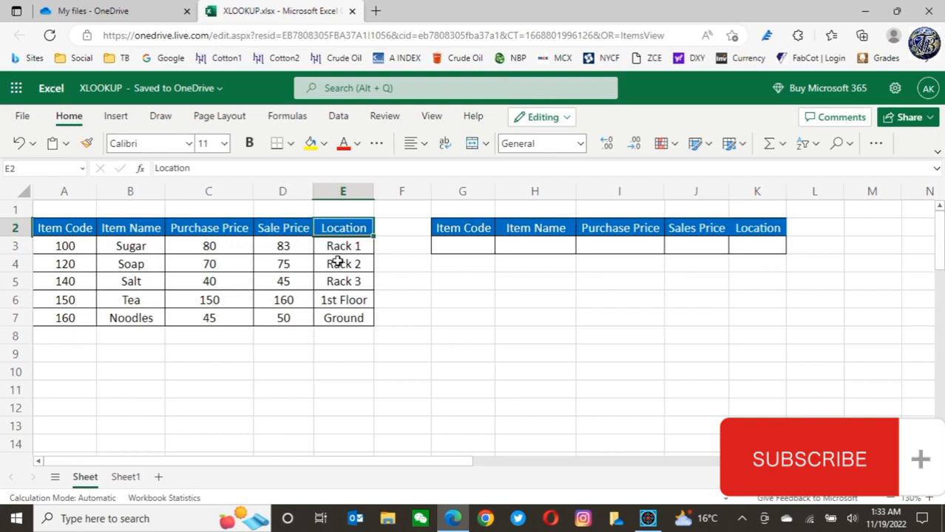
{"action": "left_click", "coordinate": [338, 261]}
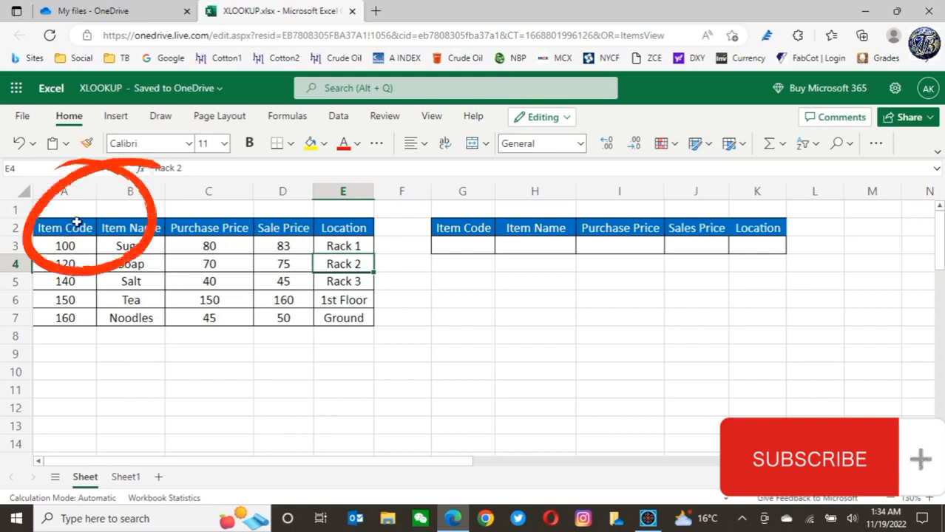
Compare the source table's headers with the headers of the empty lookup table beside it
{"action": "left_click", "coordinate": [70, 229]}
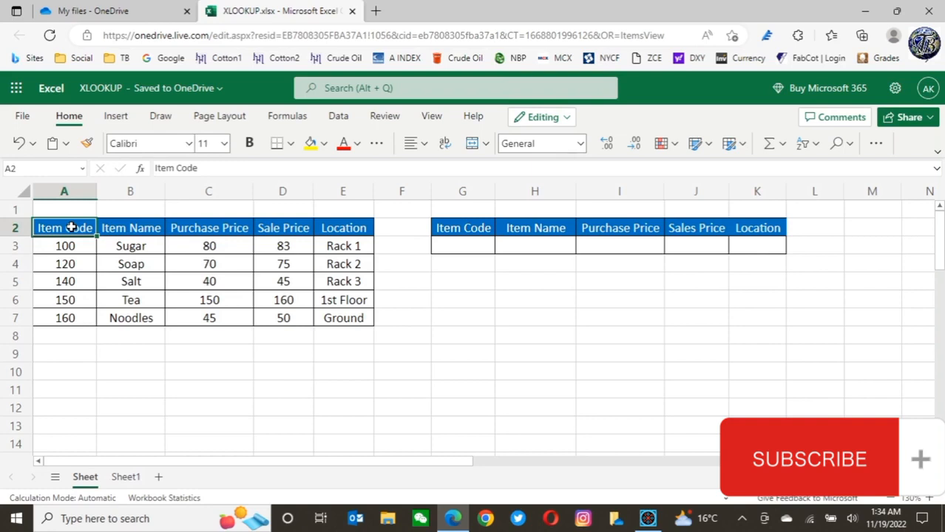
{"action": "left_click", "coordinate": [150, 229]}
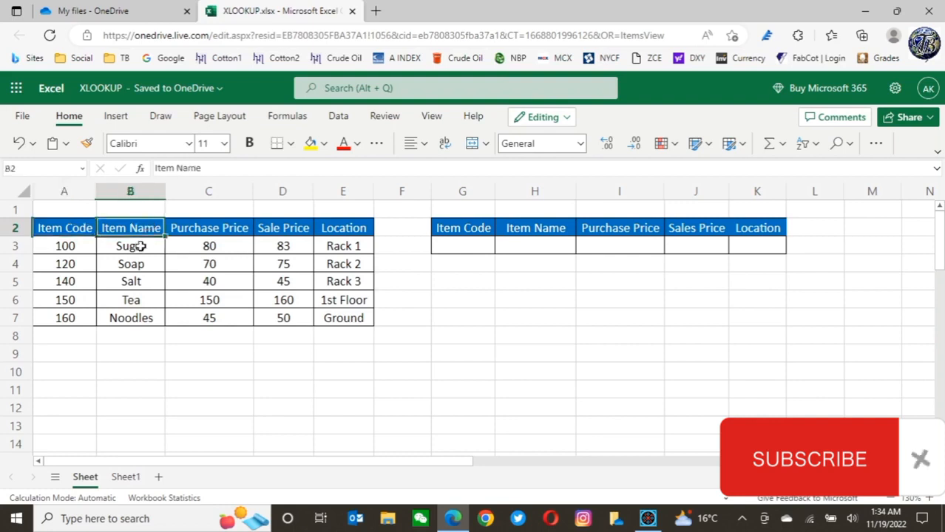
{"action": "left_click", "coordinate": [133, 247]}
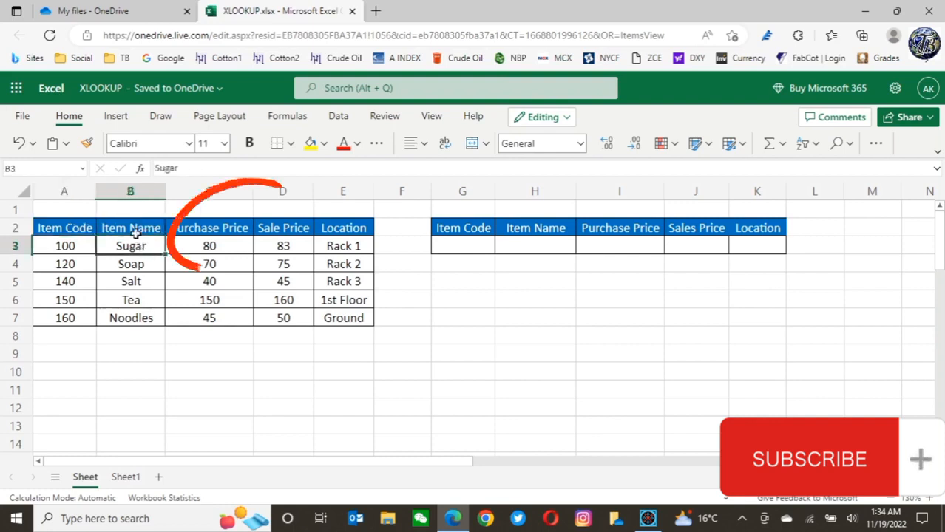
{"action": "left_click", "coordinate": [214, 229]}
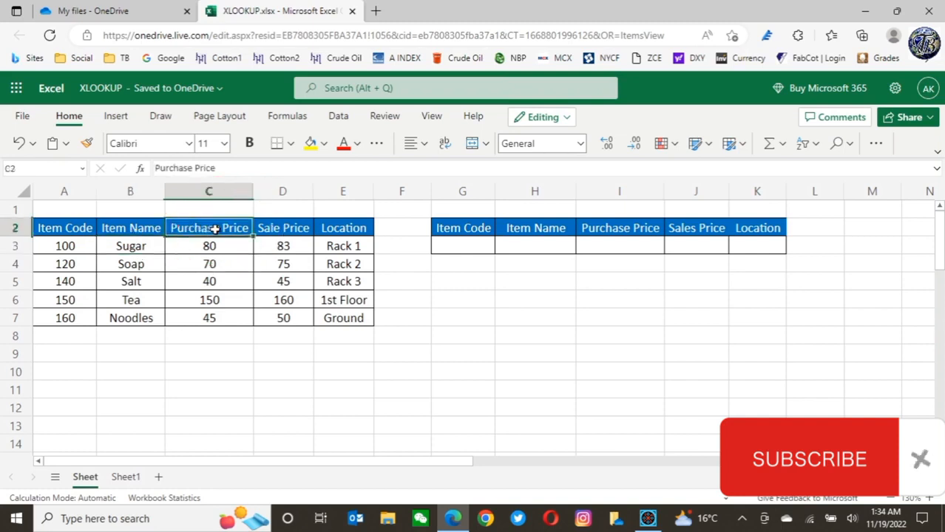
{"action": "left_click", "coordinate": [293, 227]}
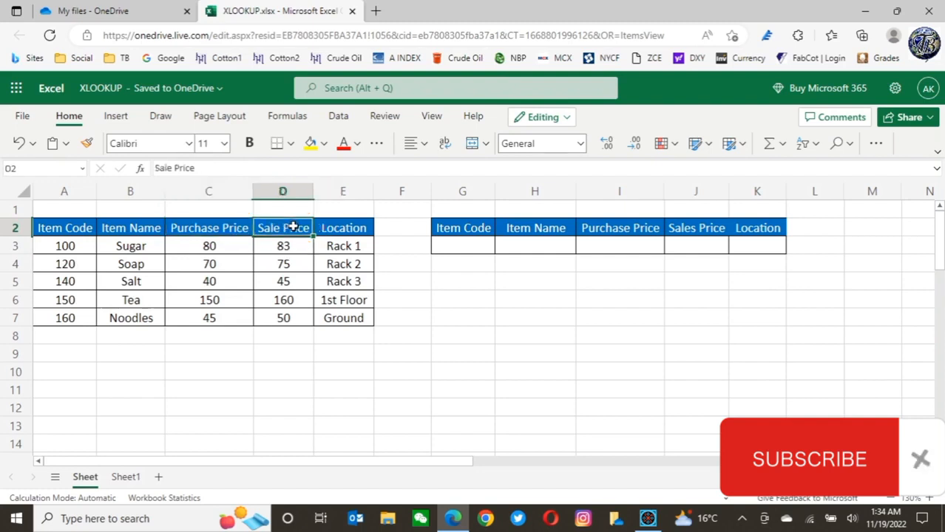
{"action": "left_click", "coordinate": [355, 227]}
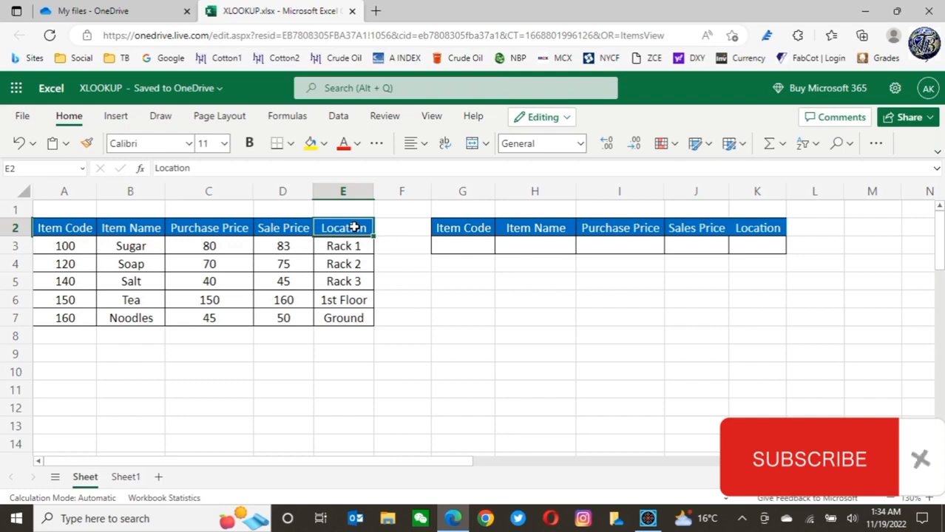
{"action": "left_click", "coordinate": [542, 230]}
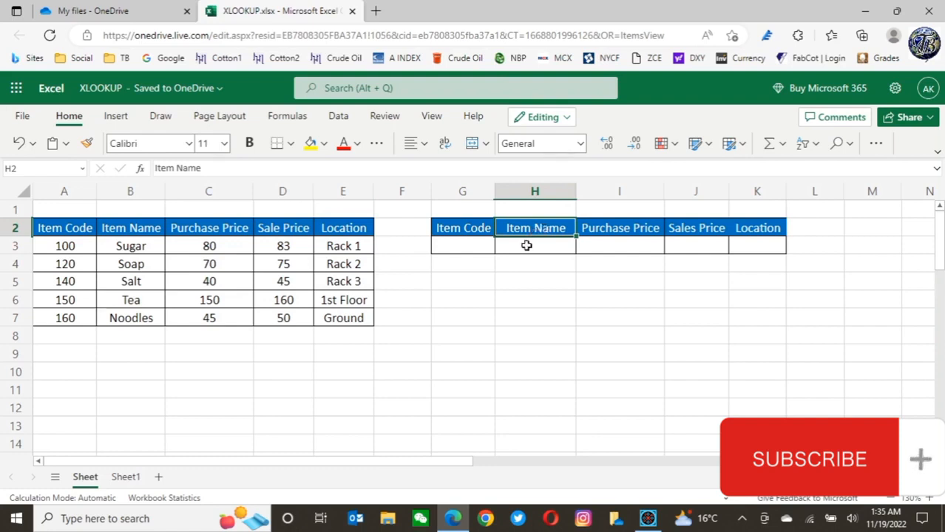
Start an XLOOKUP formula in H3 using G3 as the lookup value
{"action": "left_click", "coordinate": [527, 245]}
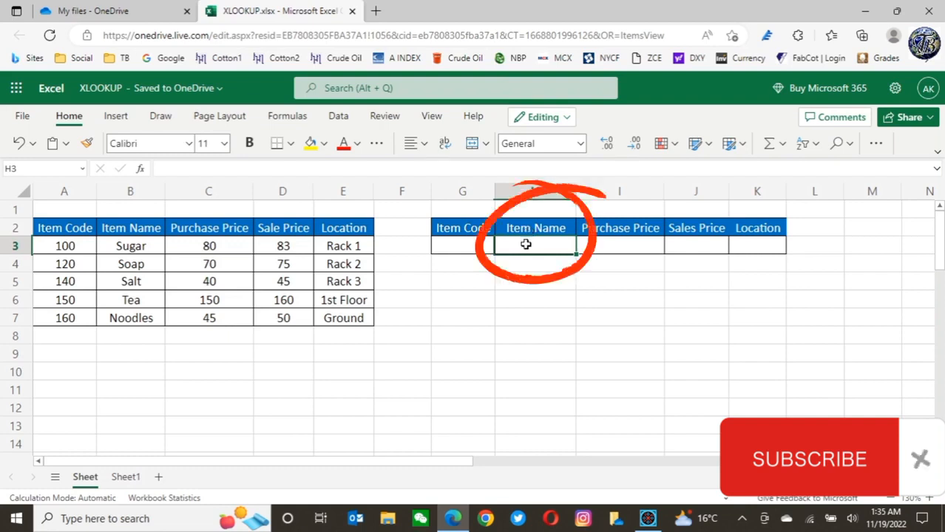
{"action": "type", "text": "="}
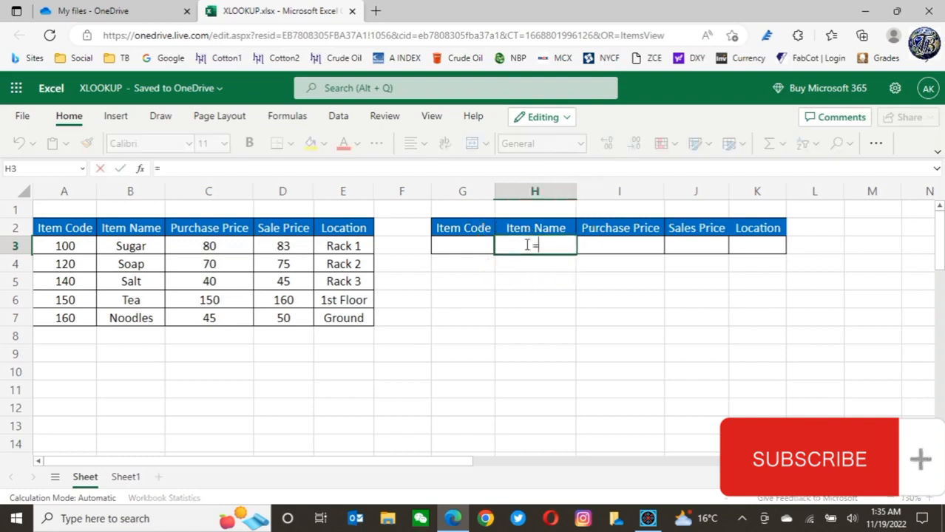
{"action": "type", "text": "x"}
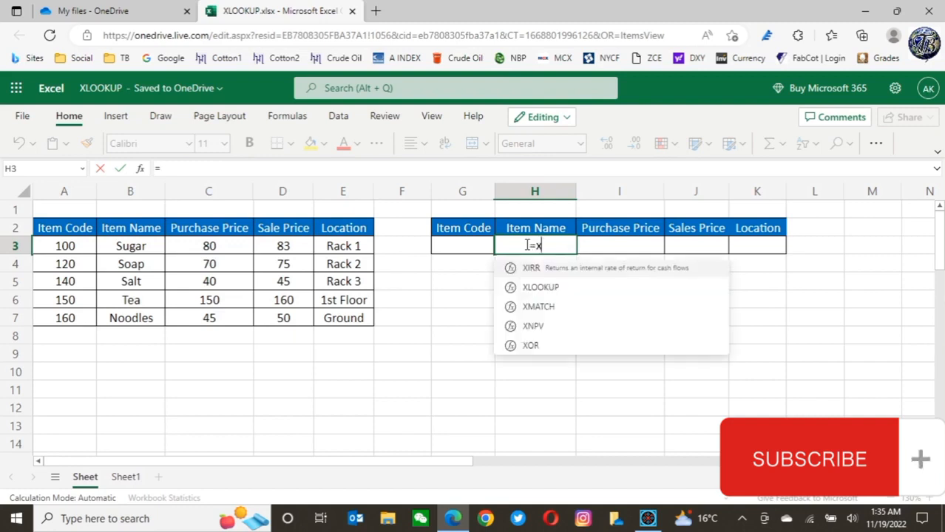
{"action": "type", "text": "looku"}
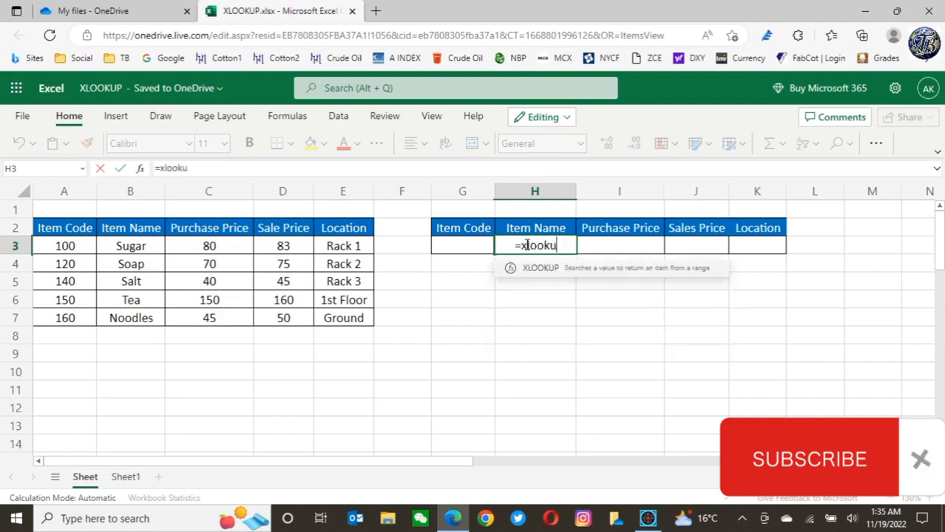
{"action": "type", "text": "p"}
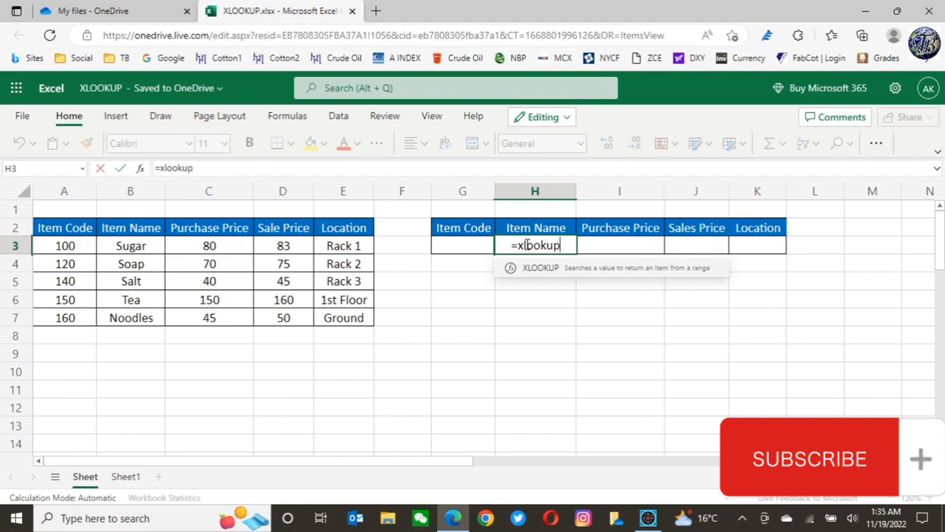
{"action": "type", "text": "("}
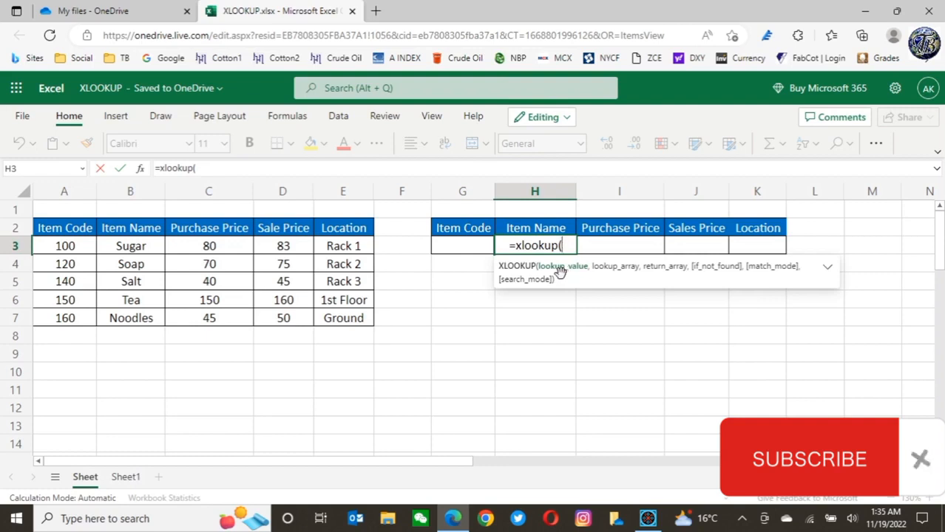
{"action": "left_click", "coordinate": [454, 243]}
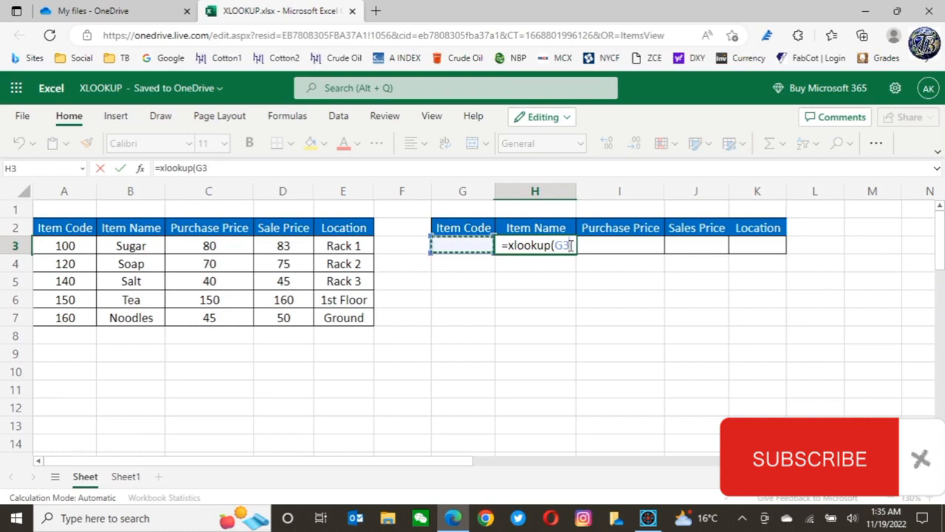
{"action": "type", "text": ","}
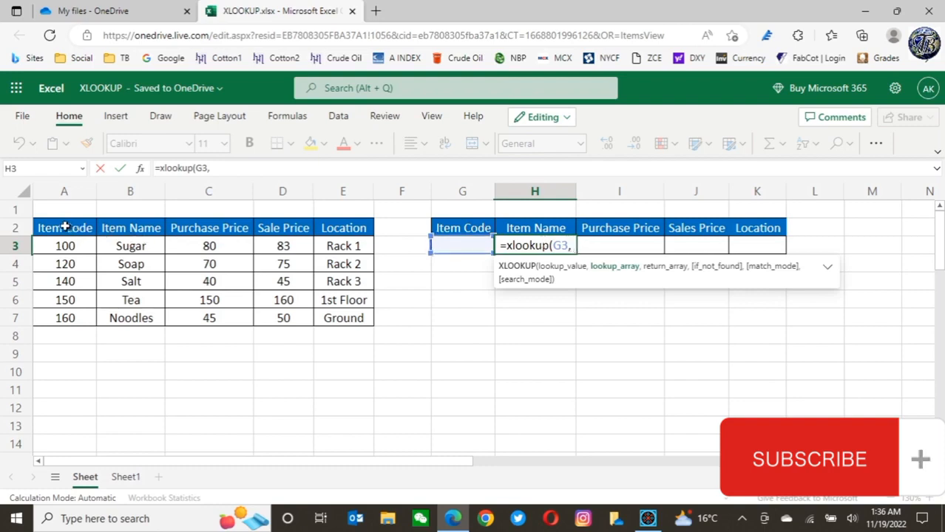
Set the lookup array to A2:A7 and the return array to B2:E7, then enter the formula
{"action": "left_click_drag", "start_coordinate": [65, 227], "coordinate": [56, 317]}
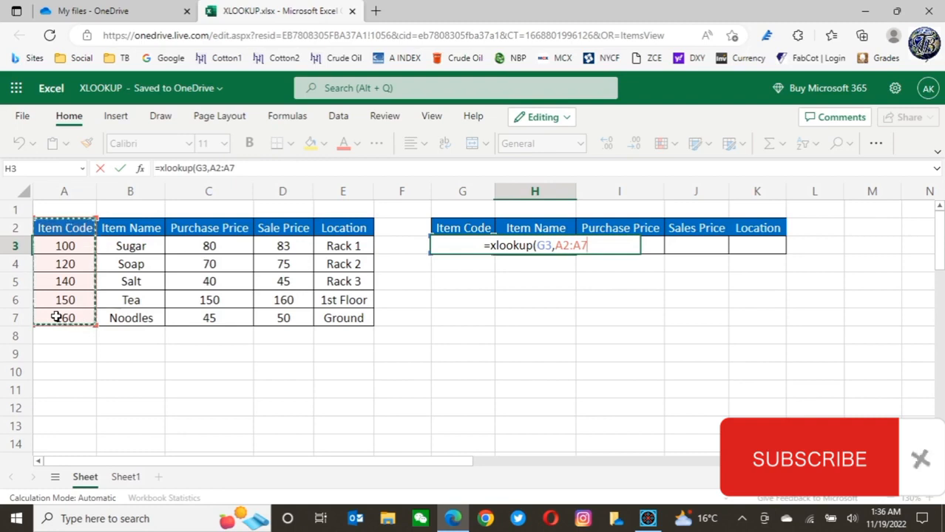
{"action": "type", "text": ","}
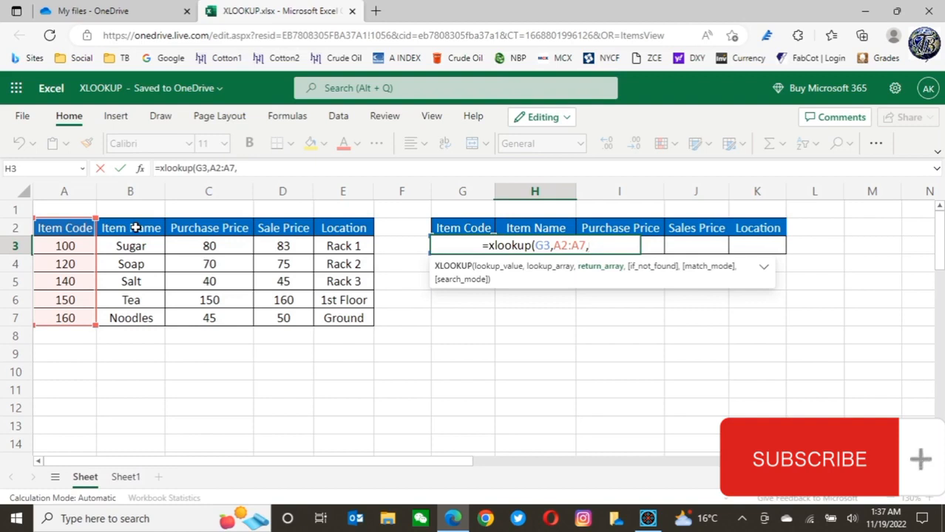
{"action": "left_click_drag", "start_coordinate": [135, 228], "coordinate": [131, 318]}
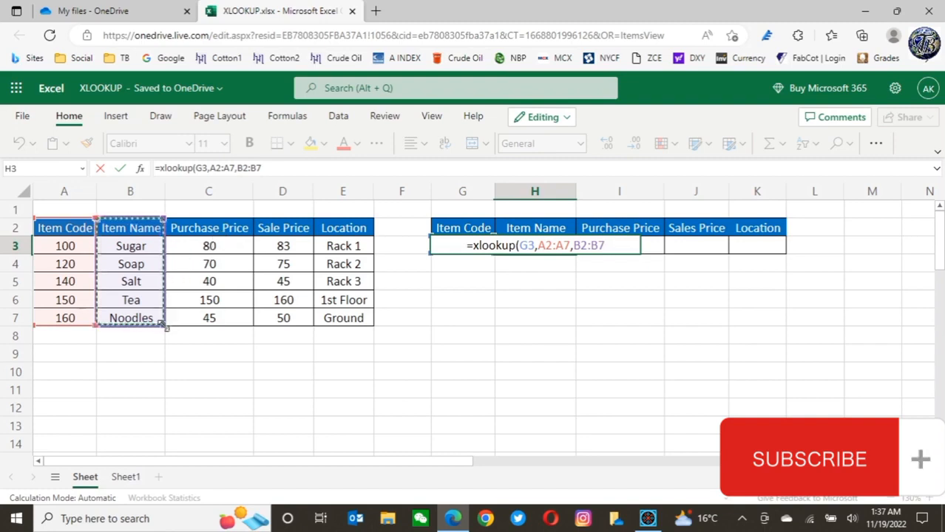
{"action": "left_click_drag", "start_coordinate": [166, 326], "coordinate": [243, 321]}
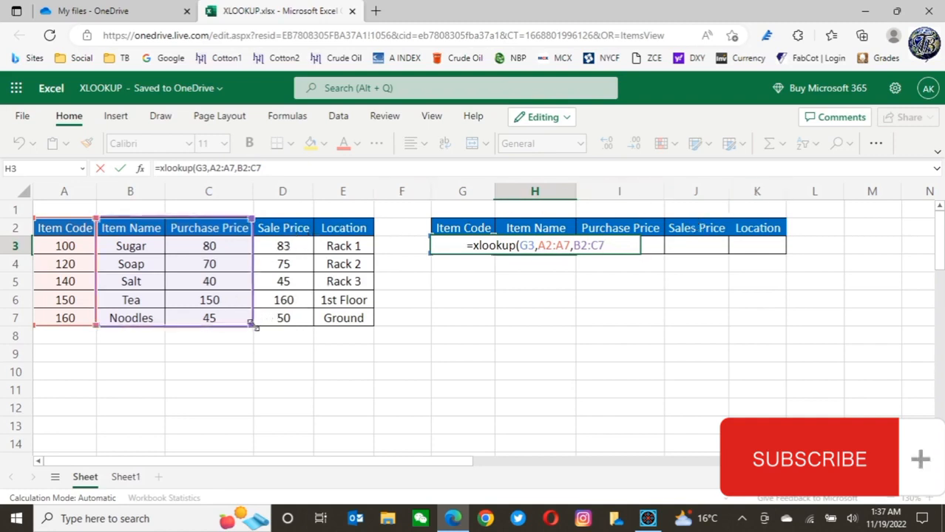
{"action": "left_click_drag", "start_coordinate": [253, 325], "coordinate": [306, 320]}
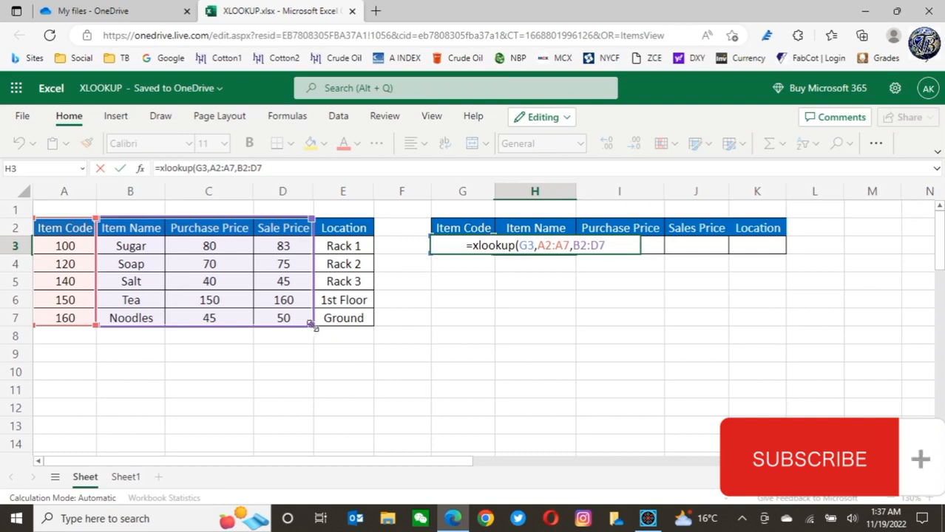
{"action": "left_click_drag", "start_coordinate": [314, 328], "coordinate": [359, 319]}
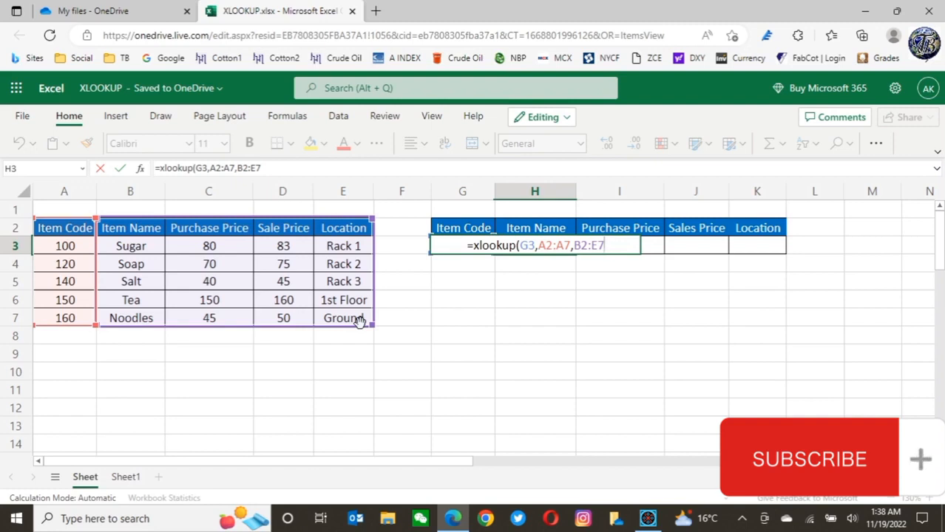
{"action": "type", "text": ")"}
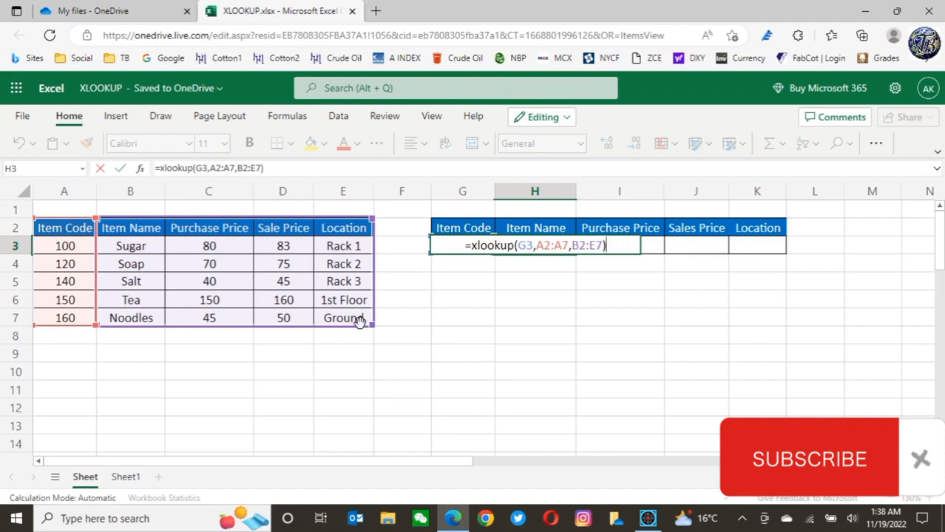
{"action": "key", "text": "Return"}
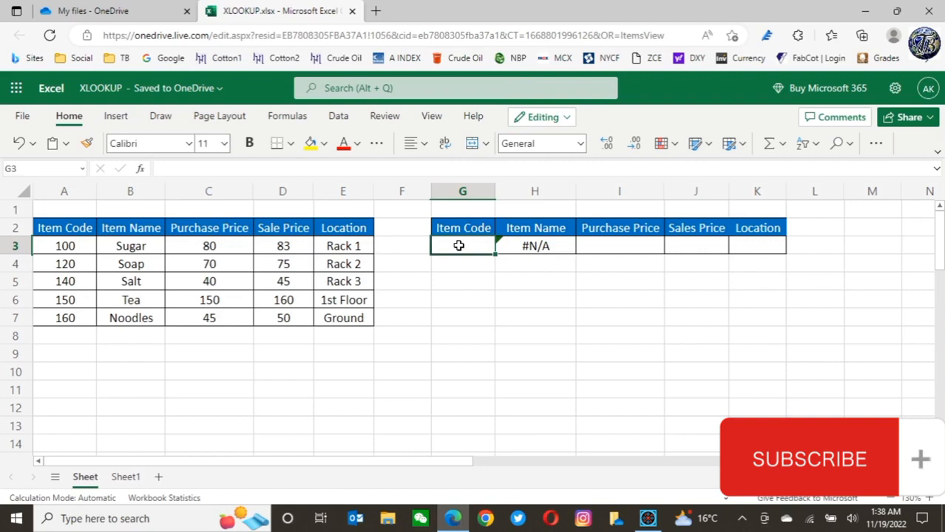
Enter item code 100 in G3 and check the returned values across the lookup row
{"action": "type", "text": "100"}
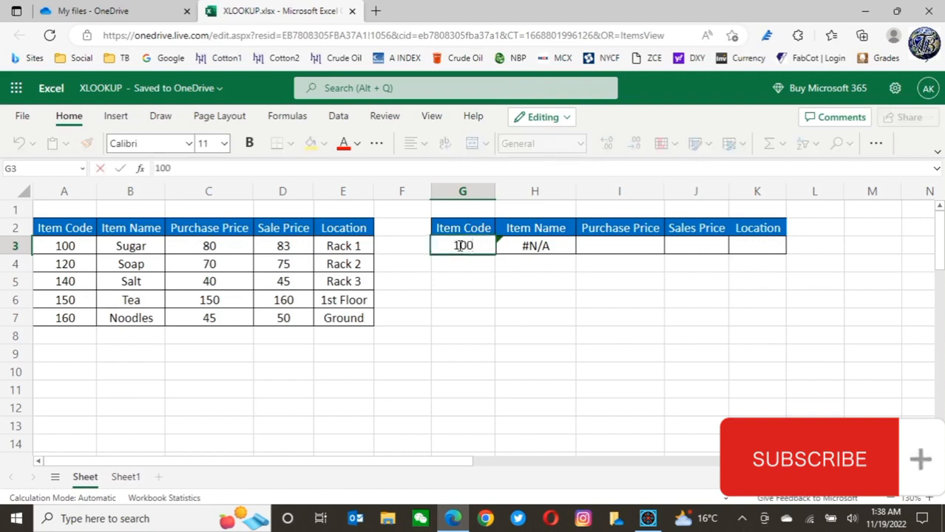
{"action": "key", "text": "Return"}
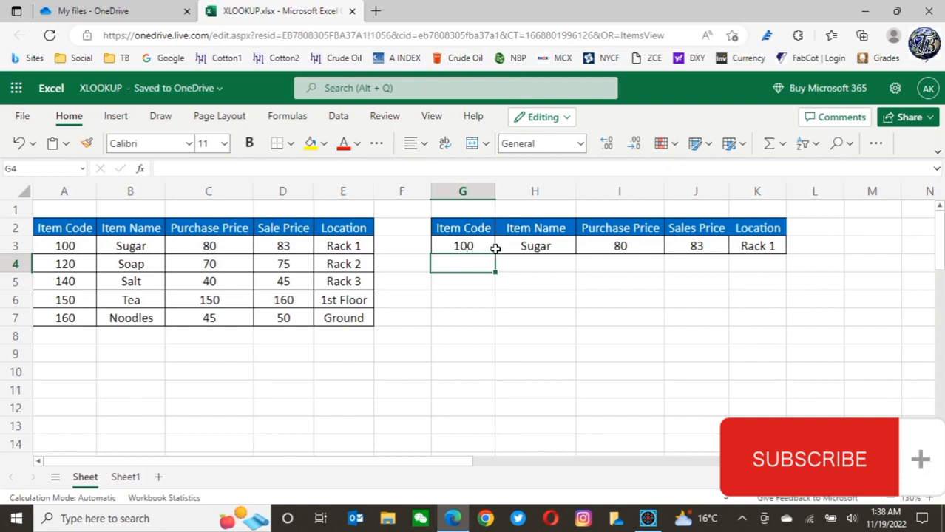
{"action": "left_click", "coordinate": [544, 246]}
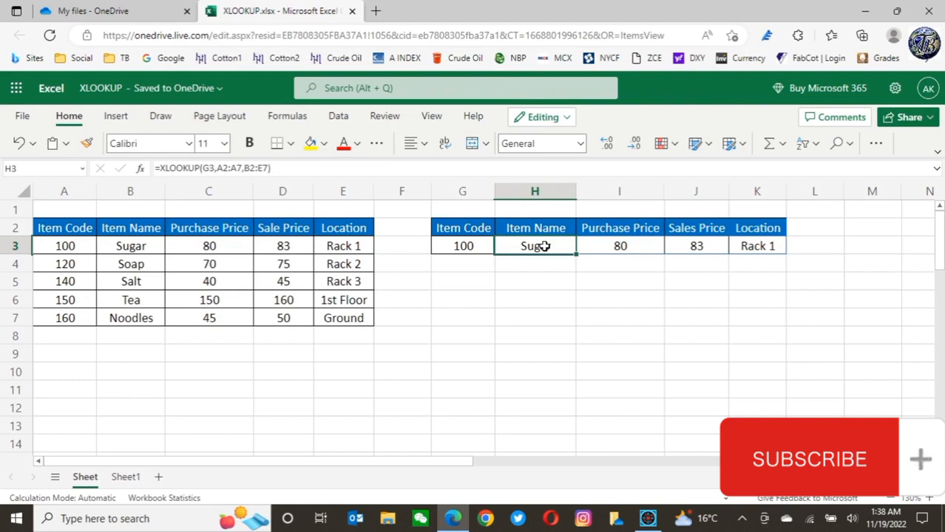
{"action": "left_click", "coordinate": [632, 247]}
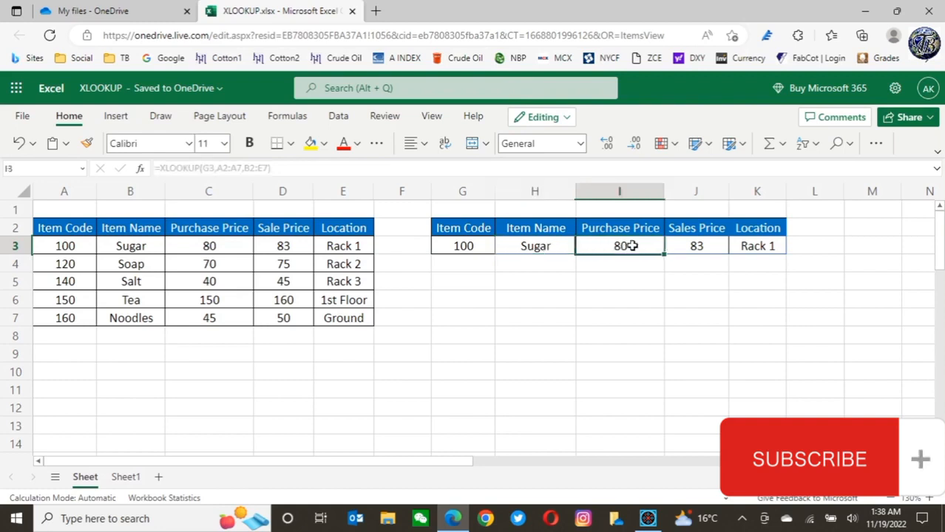
{"action": "left_click", "coordinate": [698, 246]}
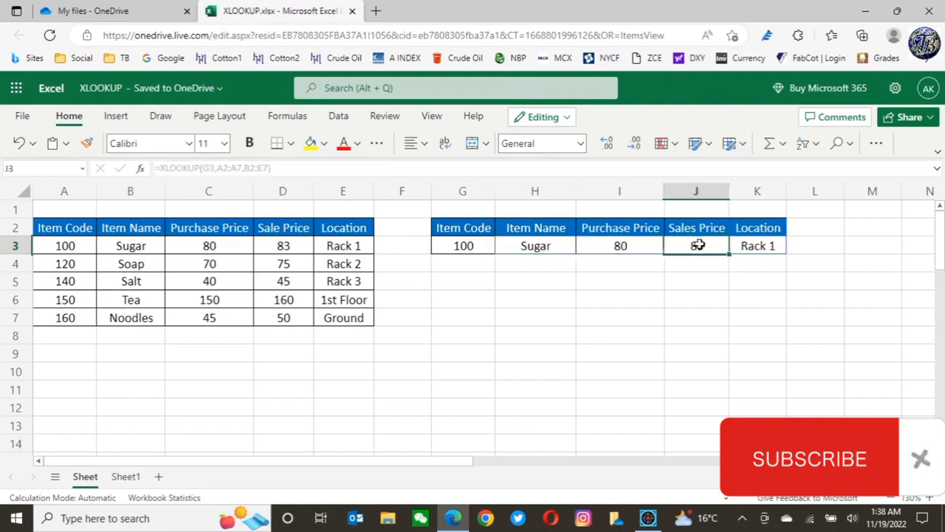
{"action": "left_click", "coordinate": [763, 247]}
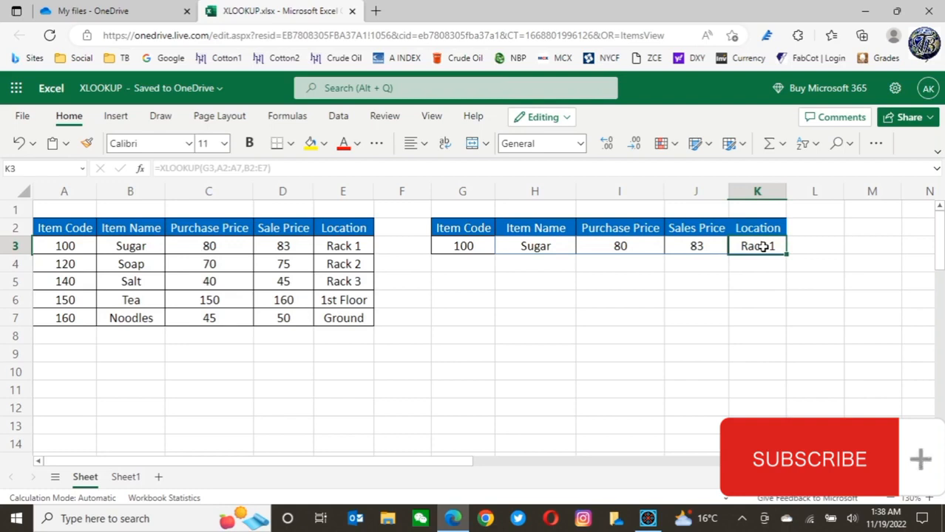
Enter item code 110 in G3 and review the lookup formula in H3
{"action": "left_click", "coordinate": [464, 245]}
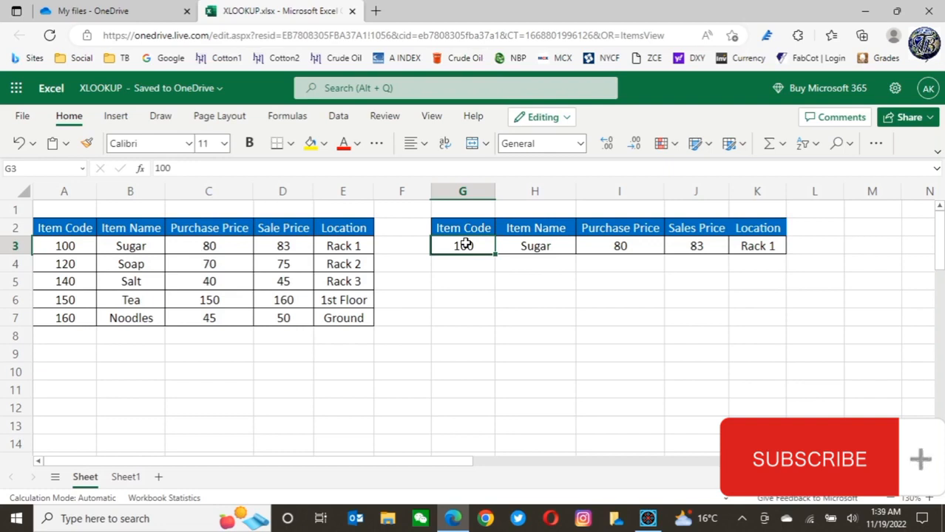
{"action": "type", "text": "110"}
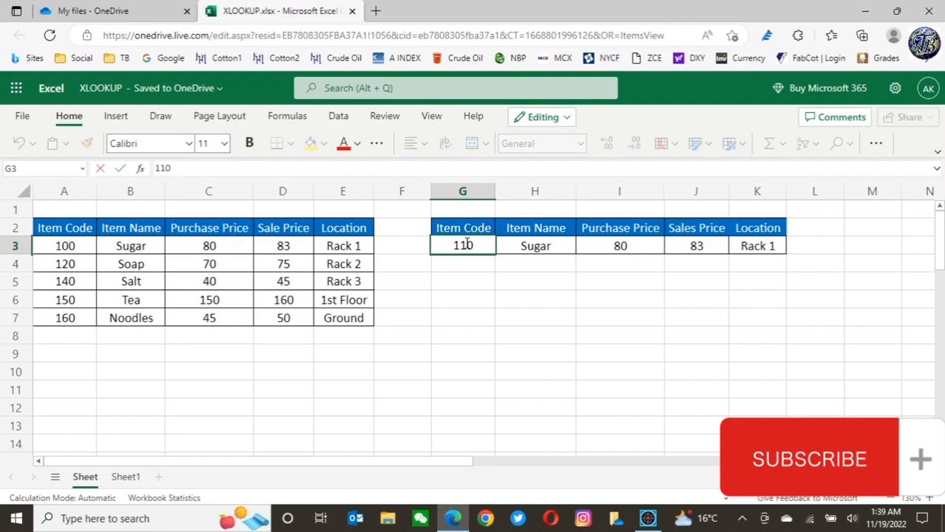
{"action": "key", "text": "Return"}
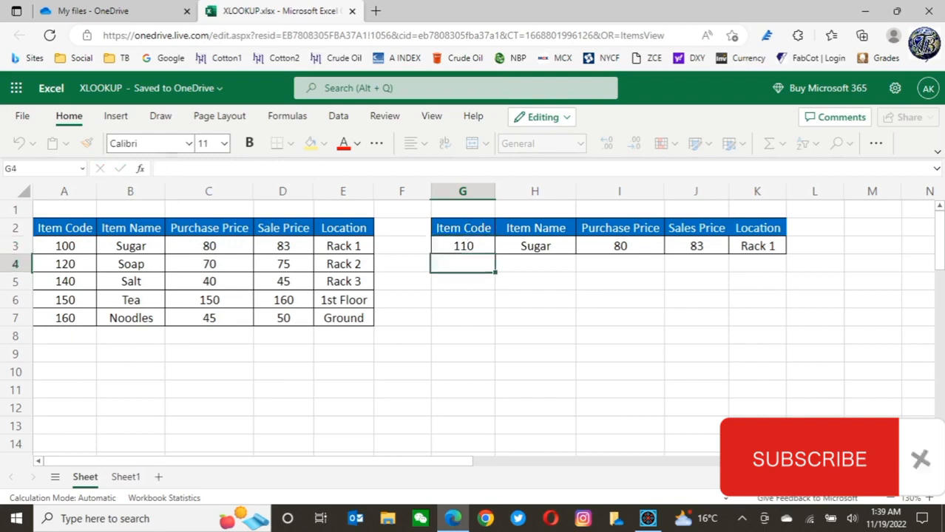
{"action": "left_click", "coordinate": [544, 246]}
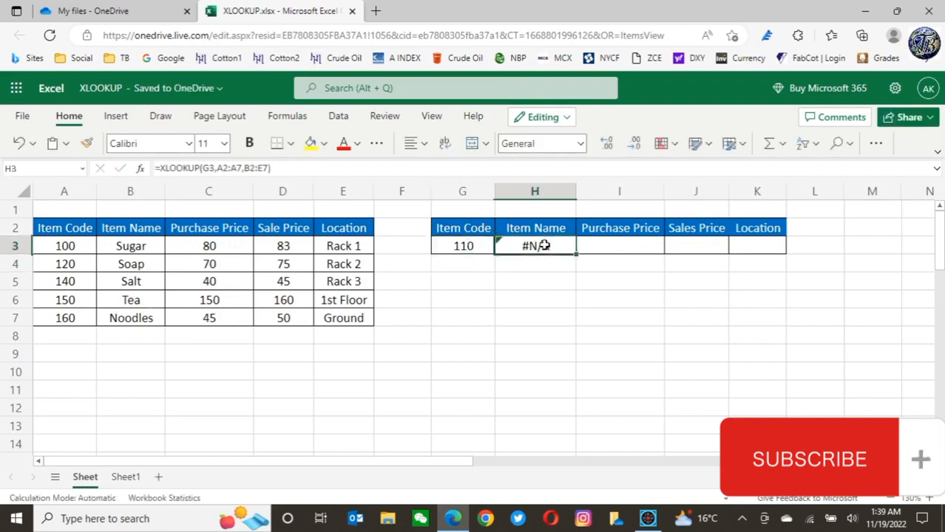
{"action": "left_click", "coordinate": [462, 249]}
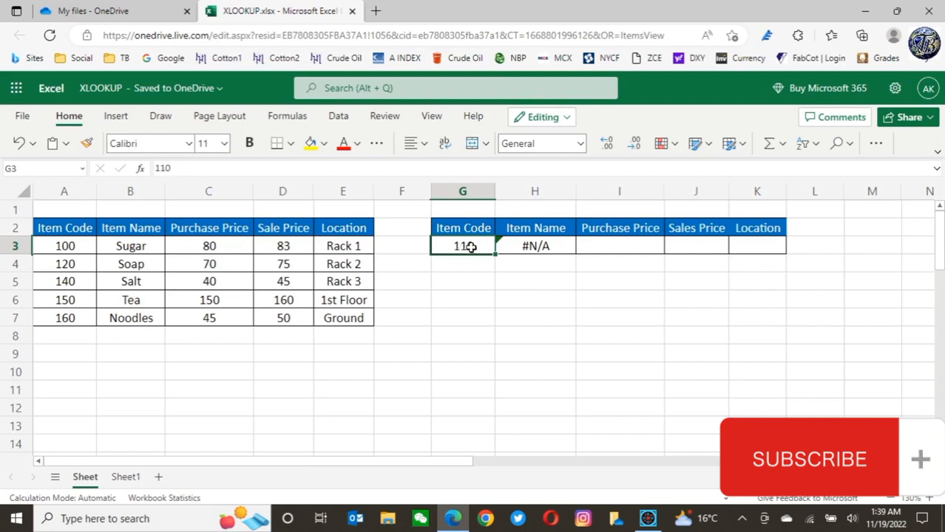
Edit the H3 formula to add match mode 1 after the return array, making it =XLOOKUP(G3,A2:A7,B2:E7,,1)
{"action": "left_click", "coordinate": [538, 245]}
{"action": "double_click", "coordinate": [539, 246]}
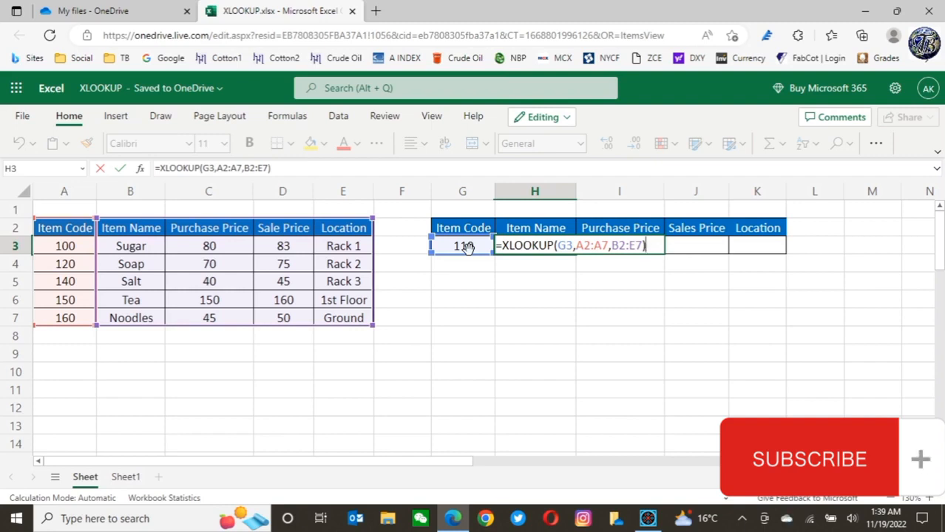
{"action": "key", "text": "BackSpace"}
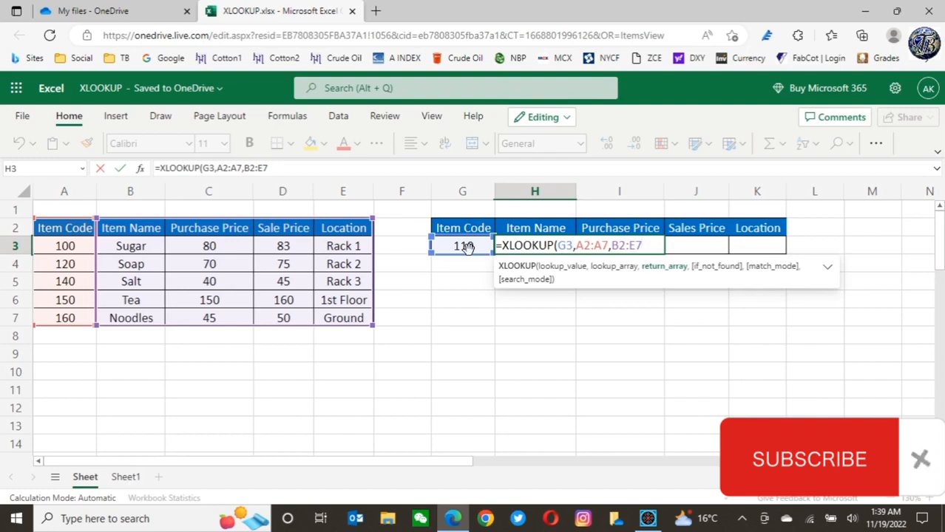
{"action": "type", "text": ","}
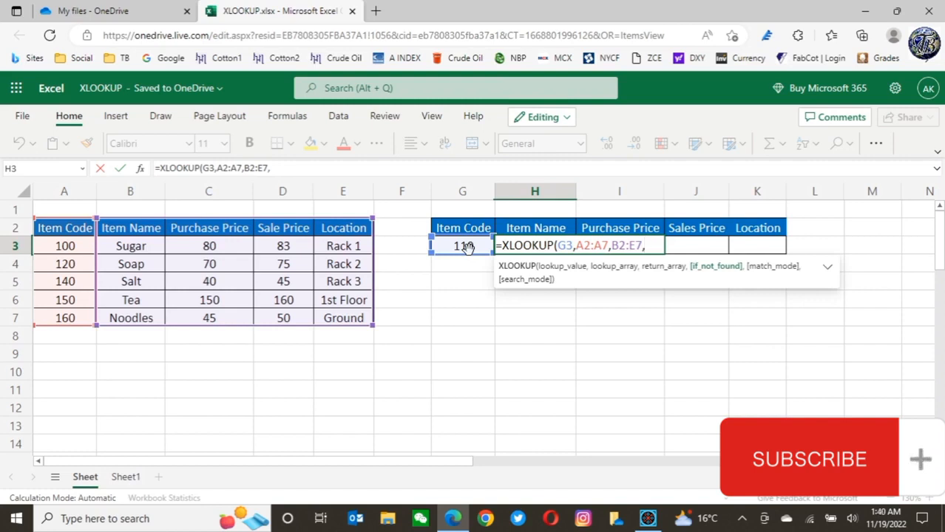
{"action": "type", "text": ","}
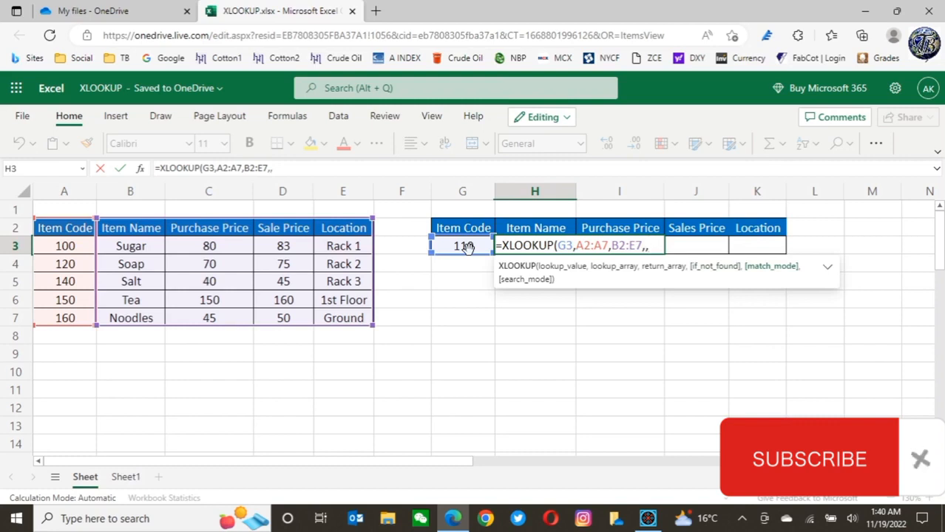
{"action": "type", "text": "1)"}
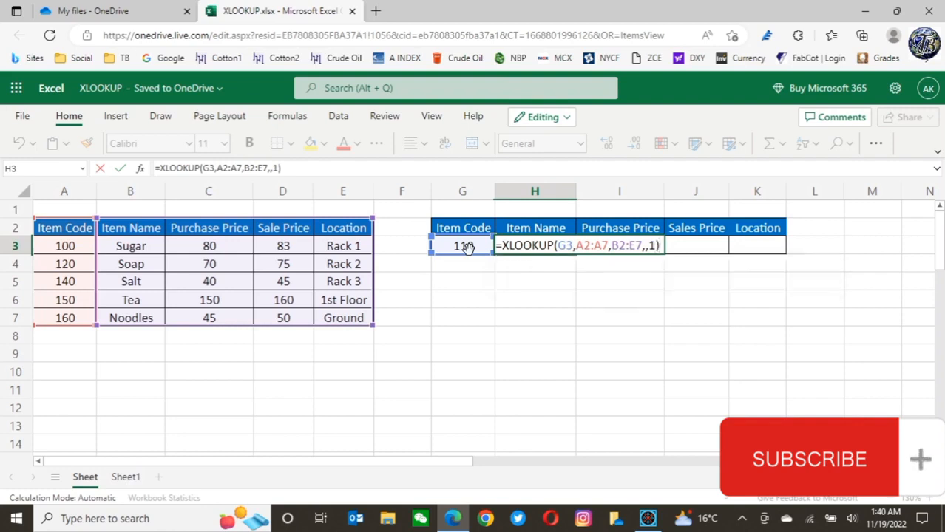
{"action": "key", "text": "Return"}
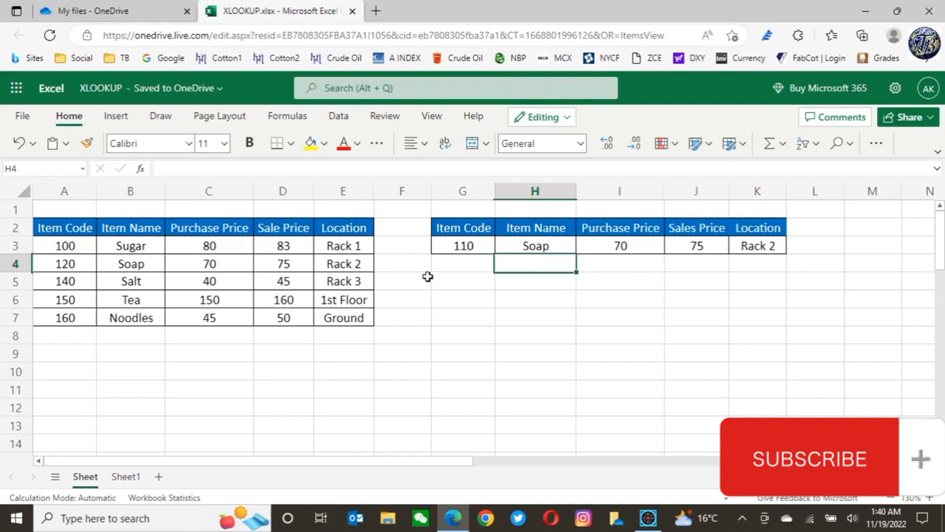
Compare G3 with the source item codes, then enter item code 130 in G3
{"action": "left_click", "coordinate": [466, 246]}
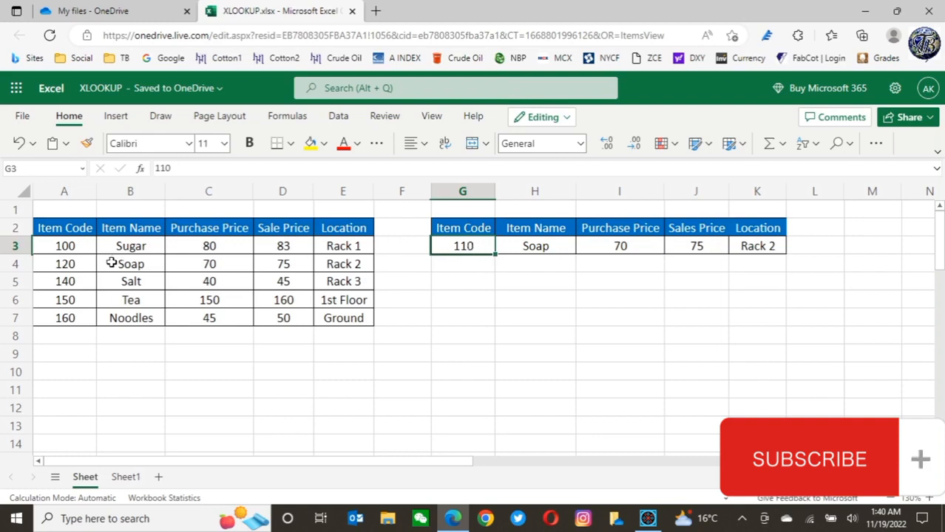
{"action": "left_click", "coordinate": [69, 264]}
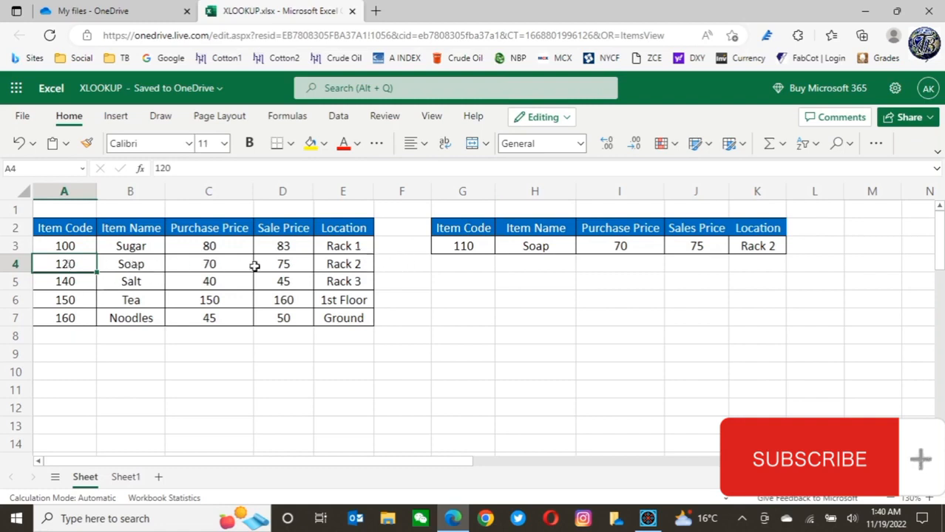
{"action": "left_click", "coordinate": [470, 246]}
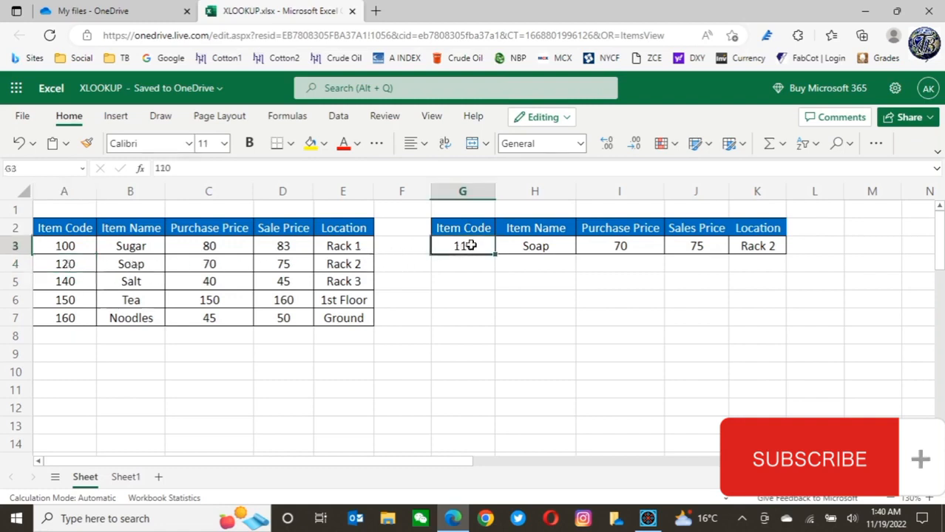
{"action": "type", "text": "130"}
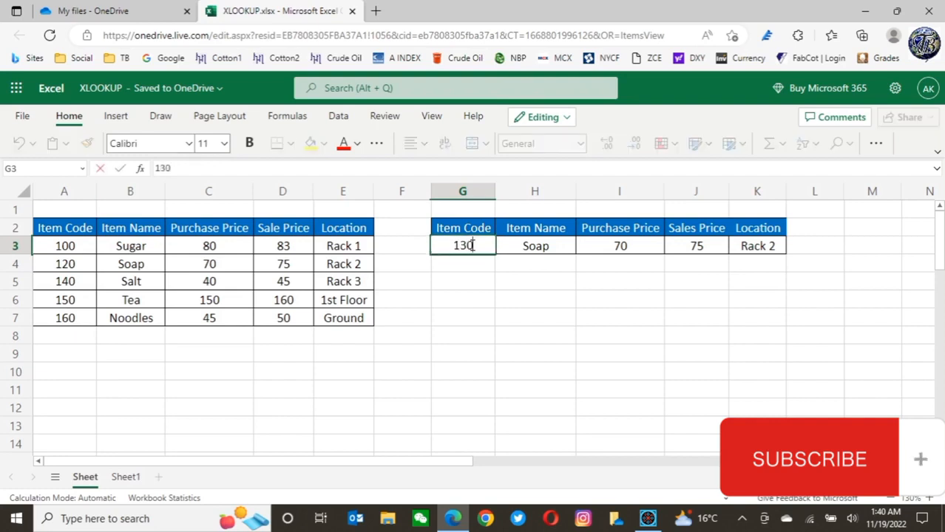
{"action": "key", "text": "Return"}
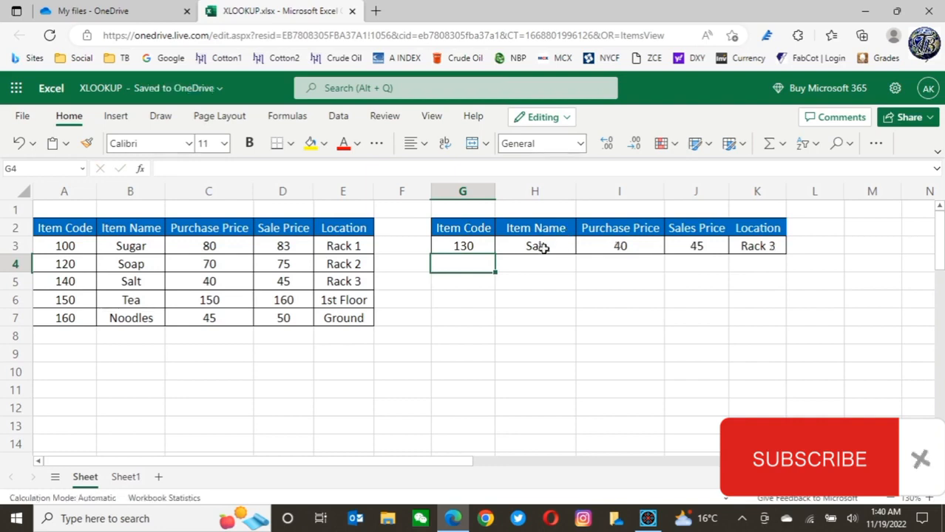
Change the match mode in the H3 formula to -1, making it =XLOOKUP(G3,A2:A7,B2:E7,,-1)
{"action": "left_click", "coordinate": [464, 246]}
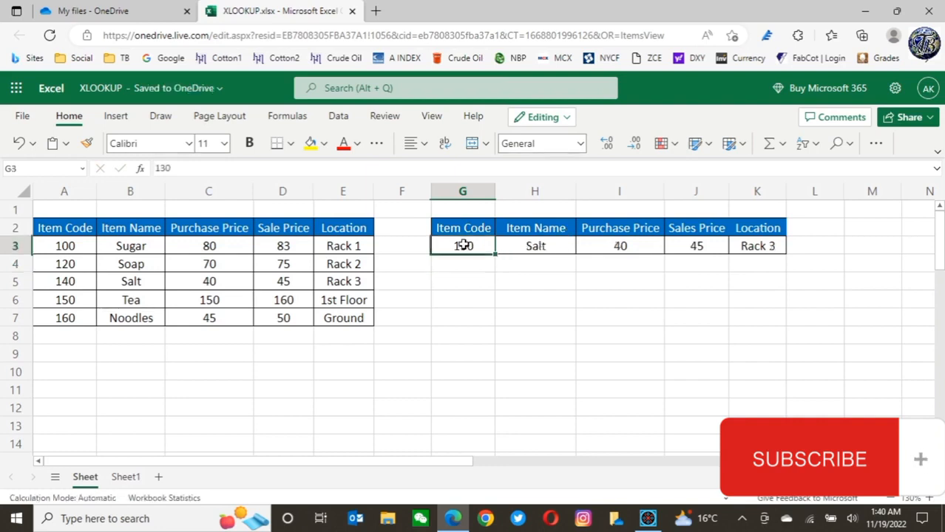
{"action": "left_click", "coordinate": [55, 282]}
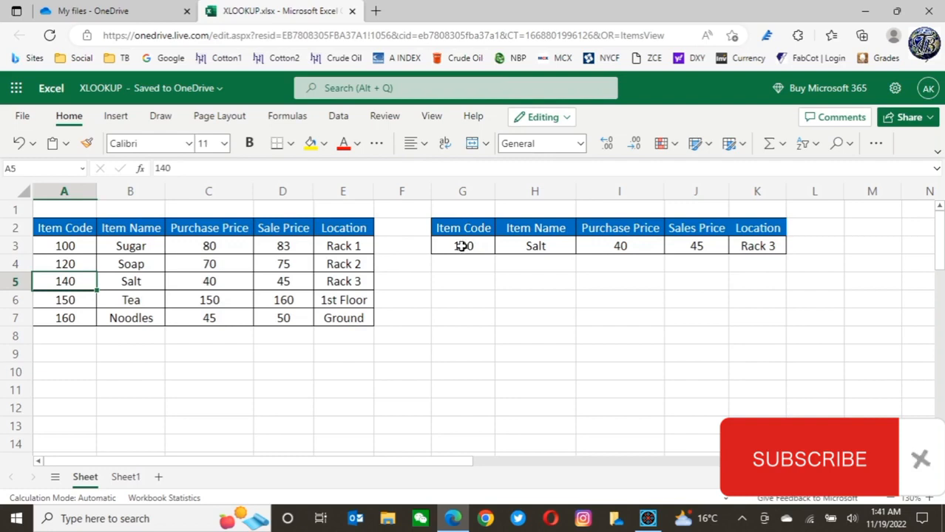
{"action": "left_click", "coordinate": [461, 247]}
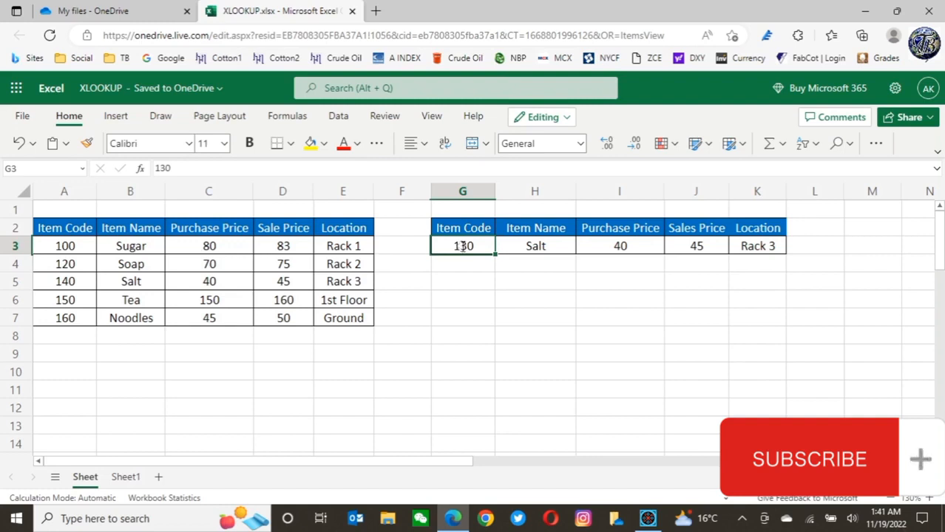
{"action": "left_click", "coordinate": [534, 268]}
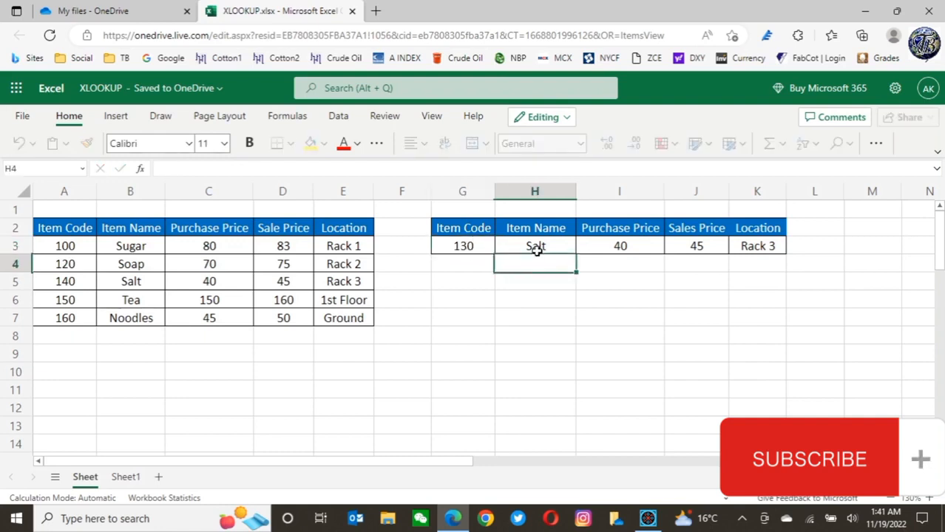
{"action": "left_click", "coordinate": [536, 246]}
{"action": "double_click", "coordinate": [536, 246]}
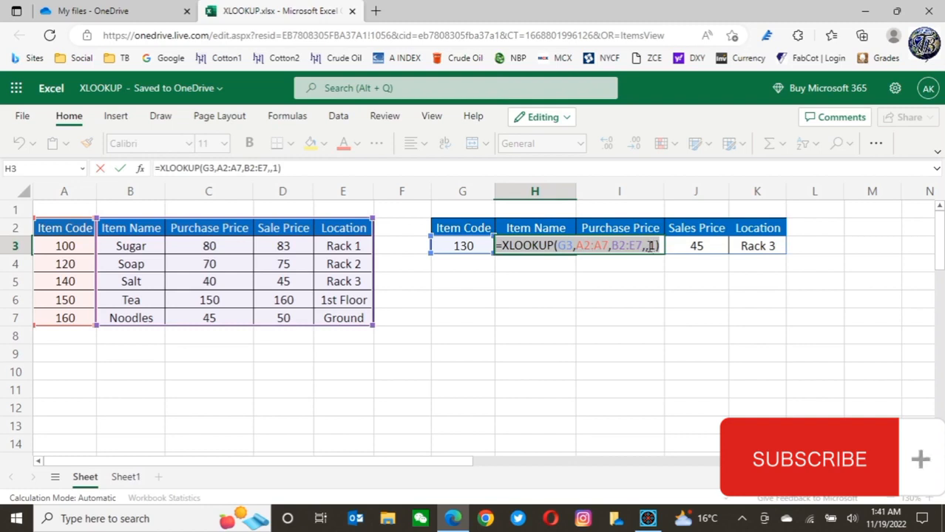
{"action": "left_click", "coordinate": [650, 246]}
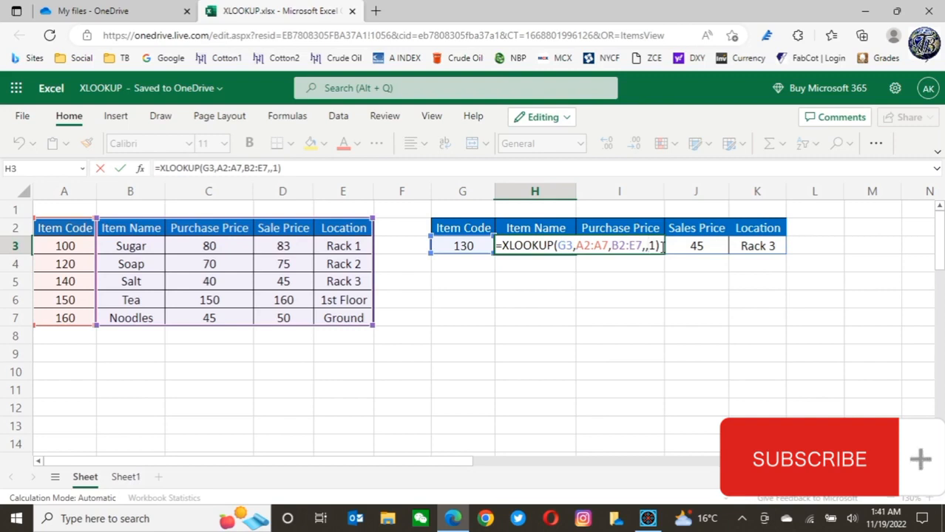
{"action": "type", "text": "-"}
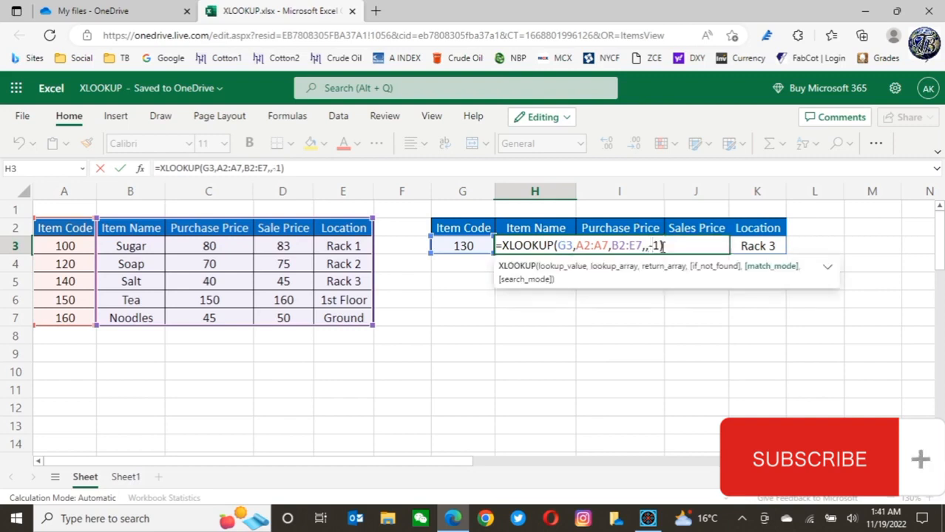
{"action": "key", "text": "Return"}
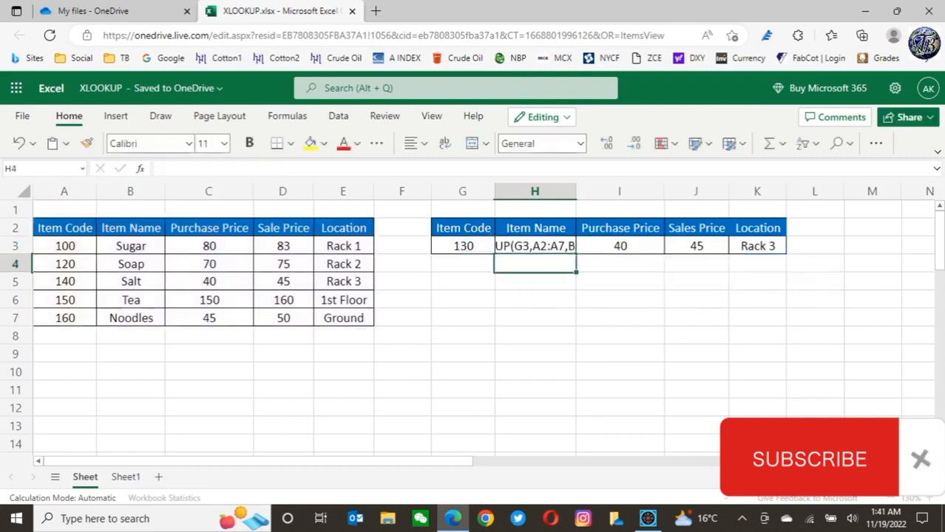
Remove the match mode argument from the H3 formula, restoring =XLOOKUP(G3,A2:A7,B2:E7)
{"action": "left_click", "coordinate": [462, 244]}
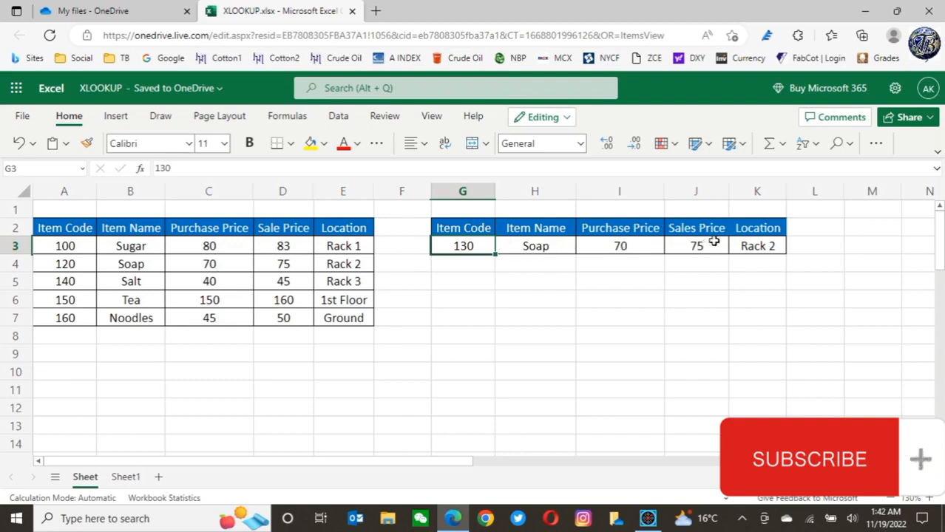
{"action": "left_click", "coordinate": [762, 247]}
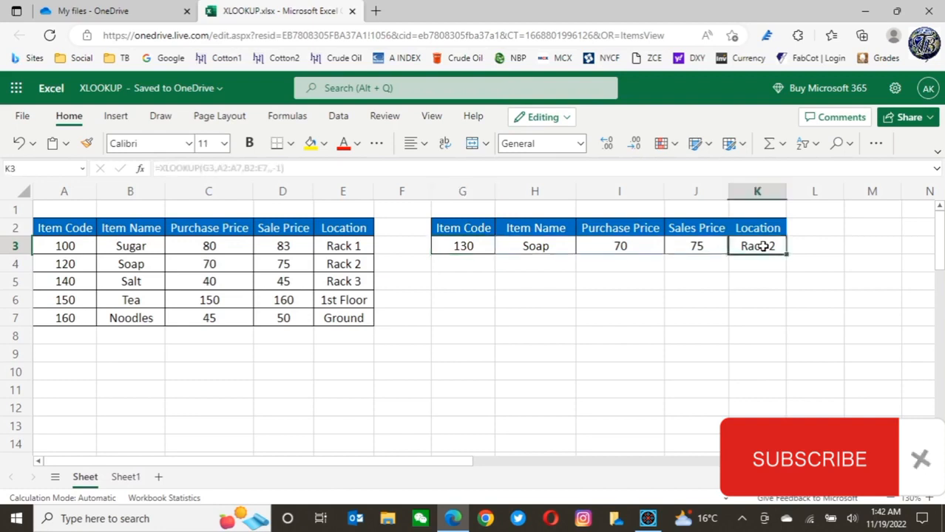
{"action": "left_click", "coordinate": [536, 247]}
{"action": "double_click", "coordinate": [536, 247]}
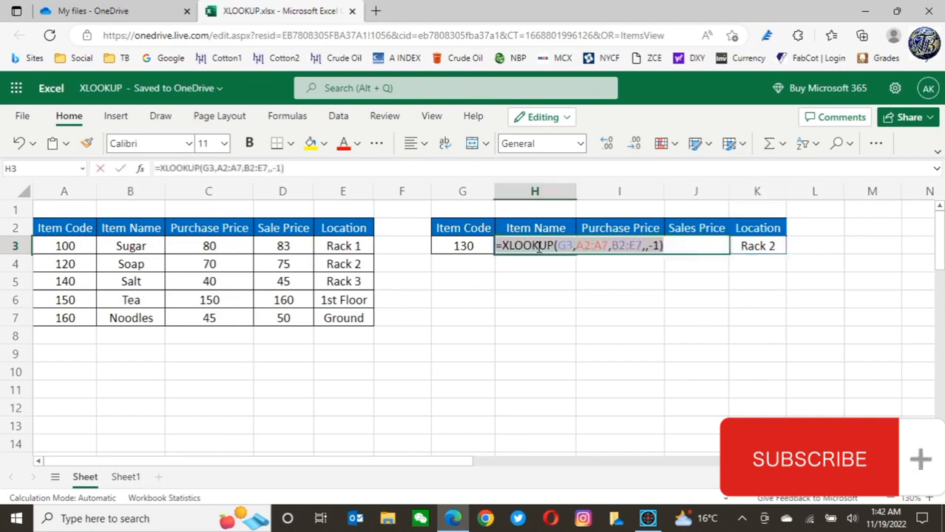
{"action": "left_click", "coordinate": [661, 246]}
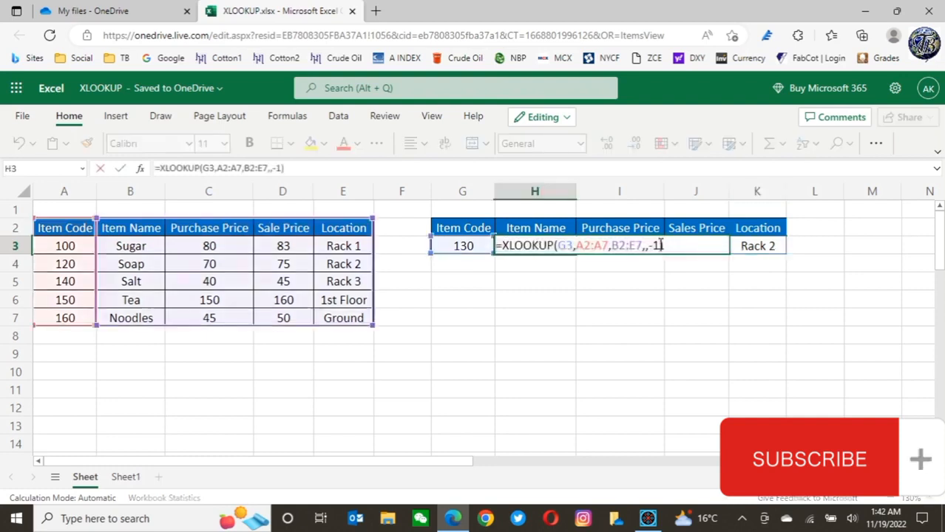
{"action": "key", "text": "BackSpace"}
{"action": "key", "text": "BackSpace"}
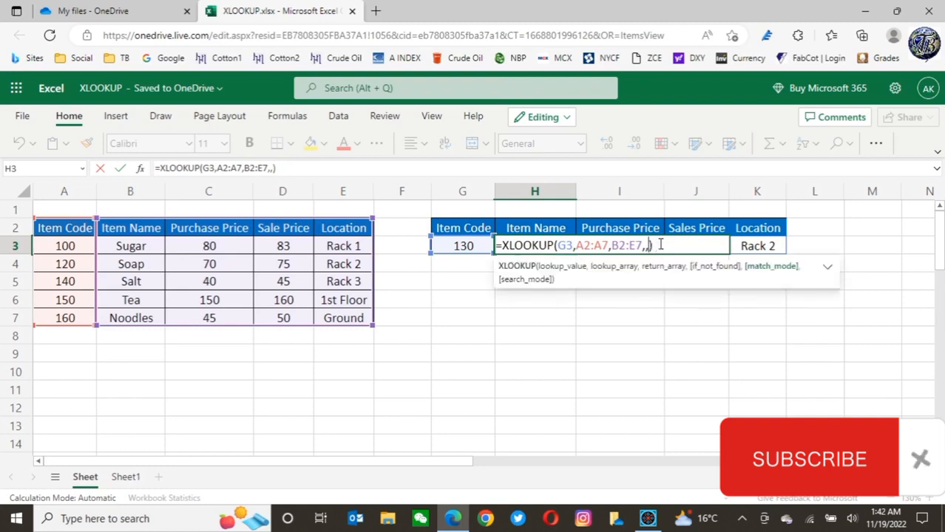
{"action": "key", "text": "BackSpace"}
{"action": "key", "text": "BackSpace"}
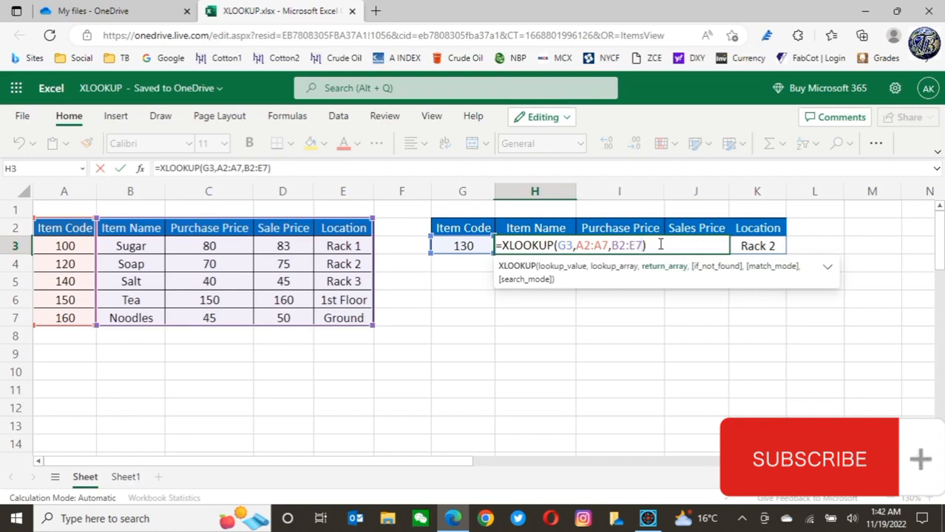
{"action": "key", "text": "Return"}
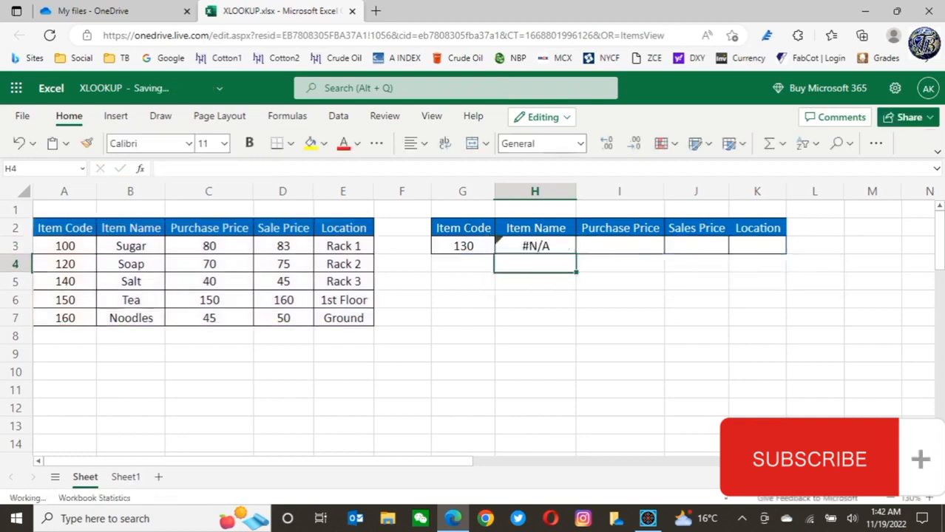
Enter item code 100 in G3 and select the cell again
{"action": "left_click", "coordinate": [447, 248]}
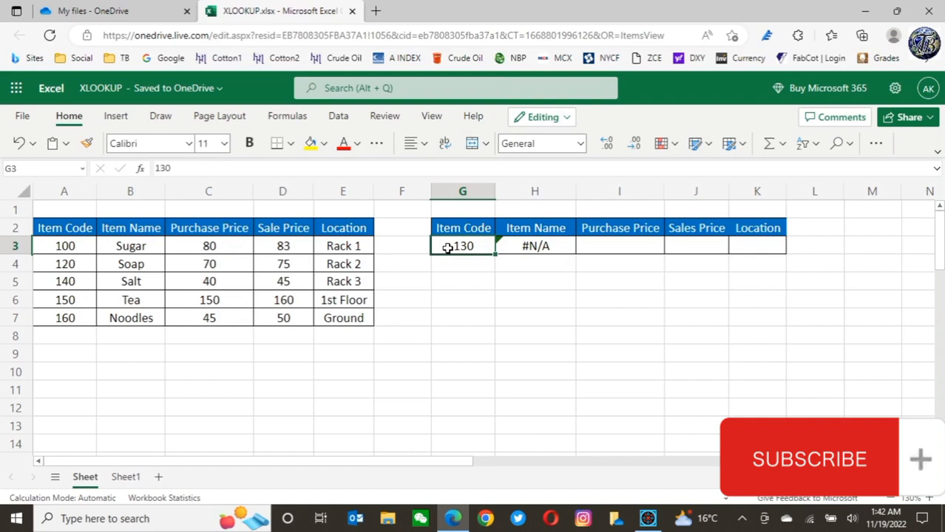
{"action": "type", "text": "100"}
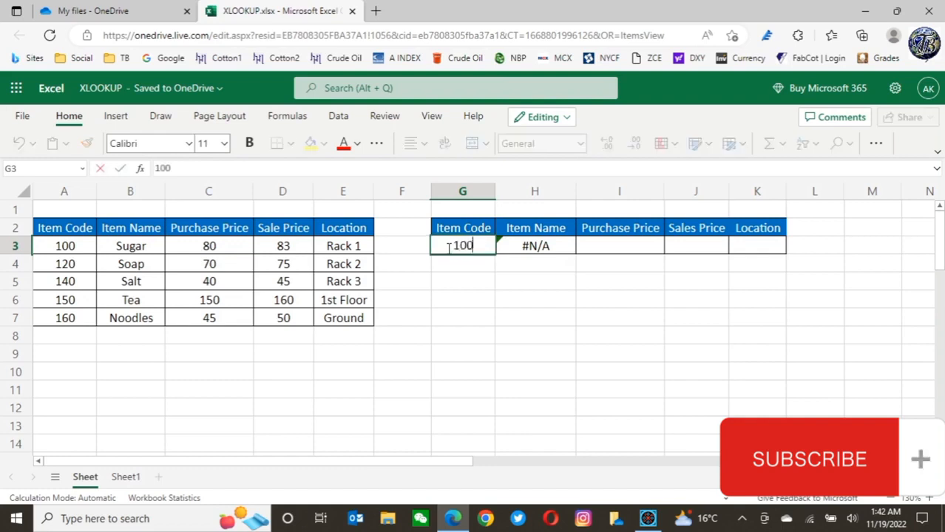
{"action": "key", "text": "Return"}
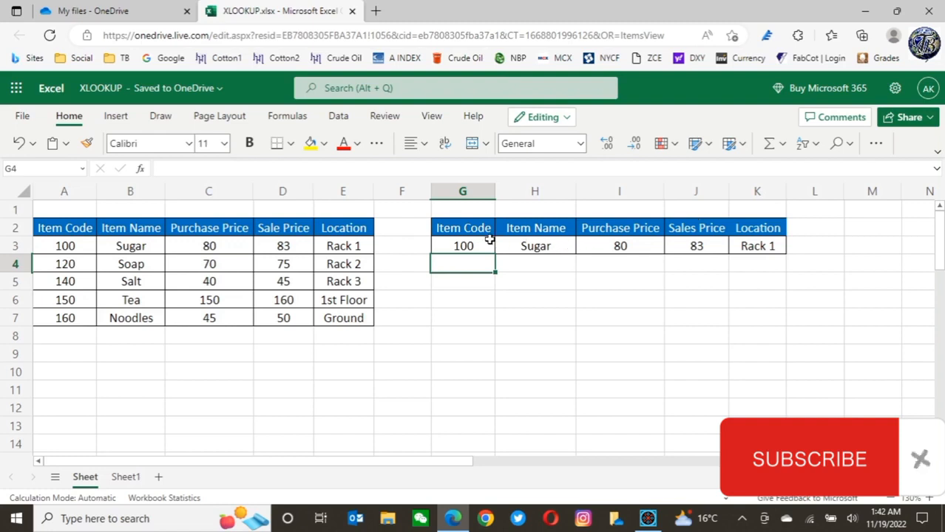
{"action": "left_click", "coordinate": [463, 245]}
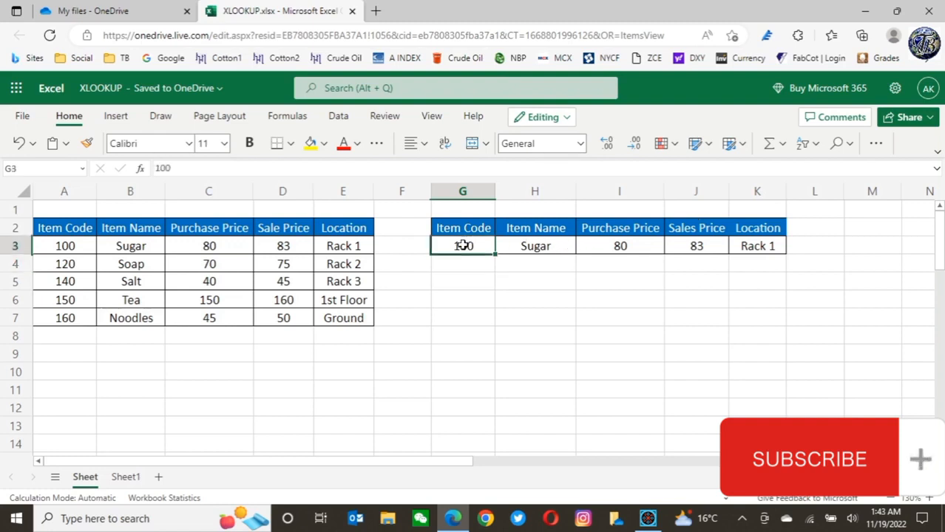
Enter item code 110 in G3
{"action": "type", "text": "110"}
{"action": "key", "text": "Return"}
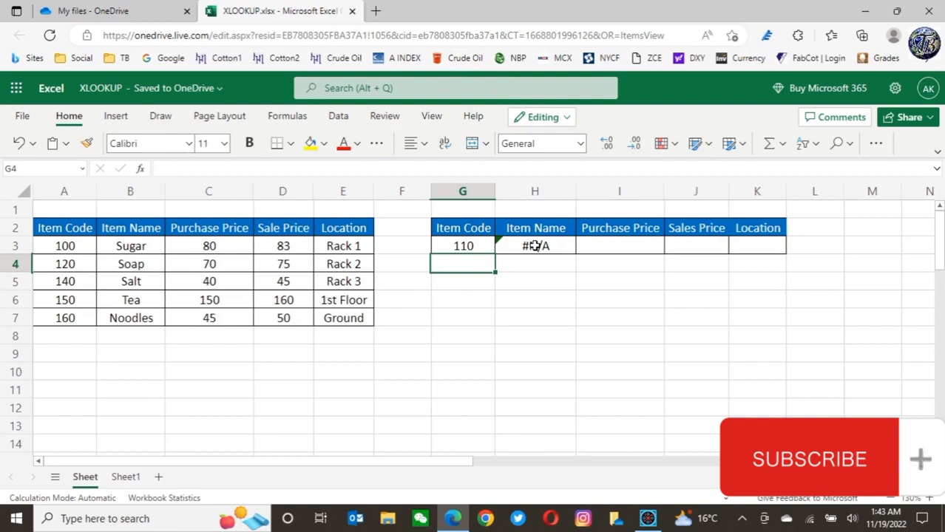
Add "Not Found" as the if_not_found argument of the H3 formula, making it =XLOOKUP(G3,A2:A7,B2:E7,"Not Found")
{"action": "left_click", "coordinate": [535, 246]}
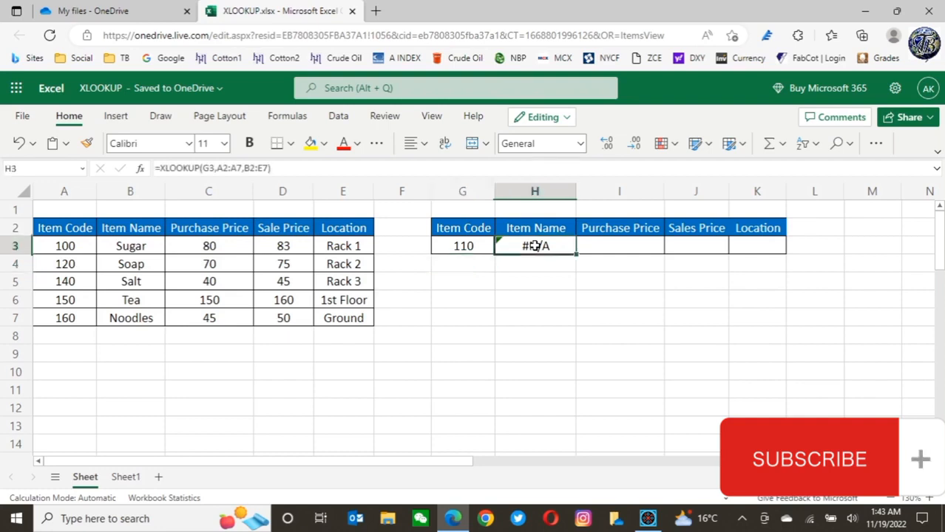
{"action": "double_click", "coordinate": [536, 246]}
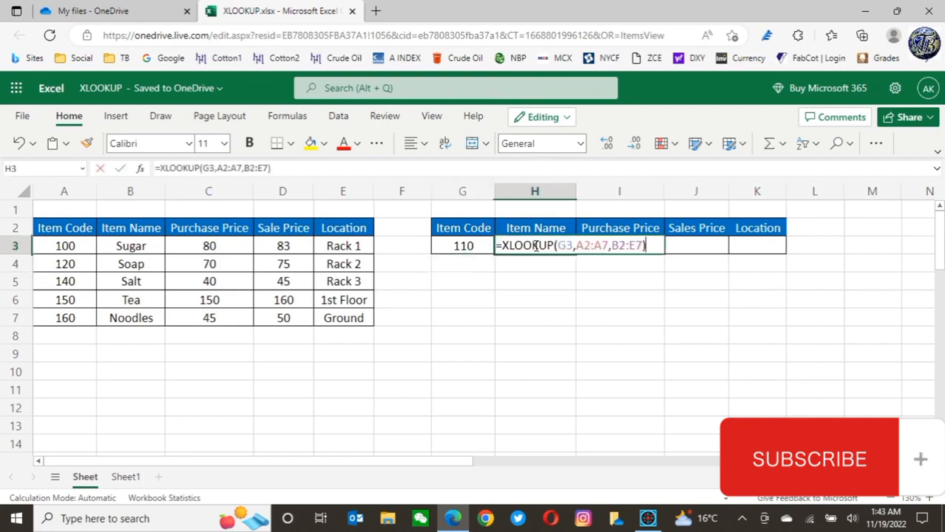
{"action": "left_click", "coordinate": [642, 245]}
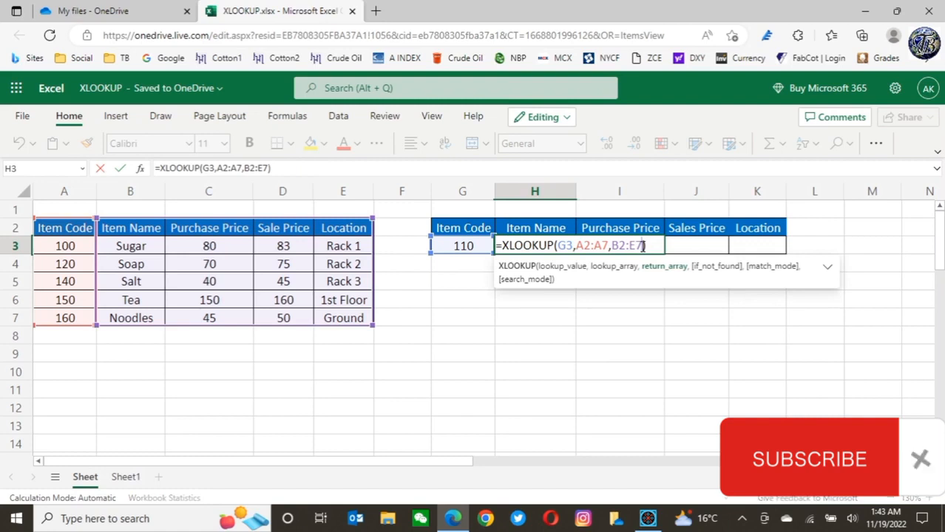
{"action": "type", "text": ","}
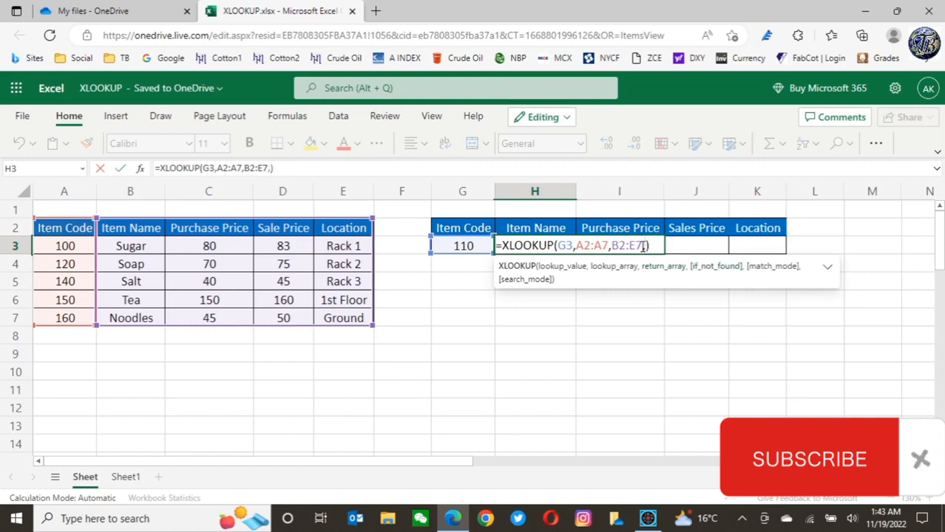
{"action": "type", "text": ","}
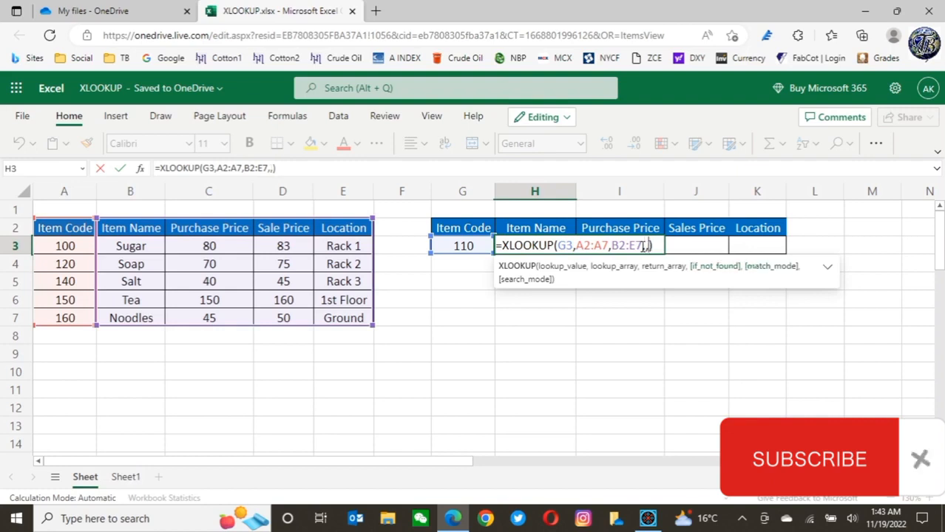
{"action": "key", "text": "BackSpace"}
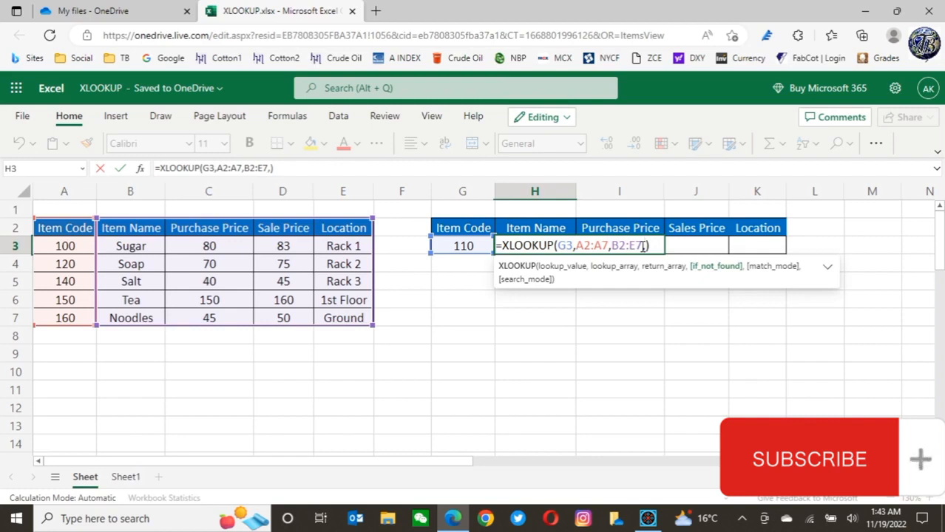
{"action": "type", "text": "\"No"}
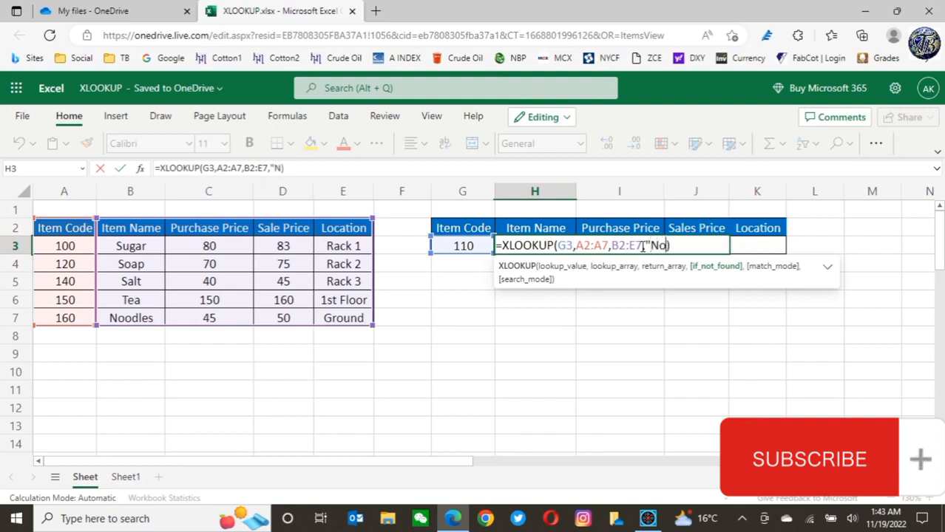
{"action": "type", "text": "t Fp"}
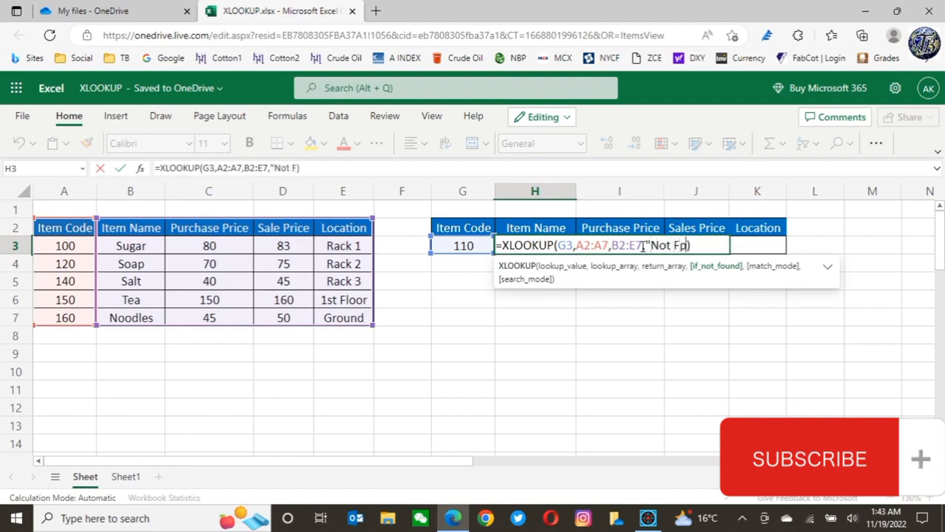
{"action": "type", "text": "u"}
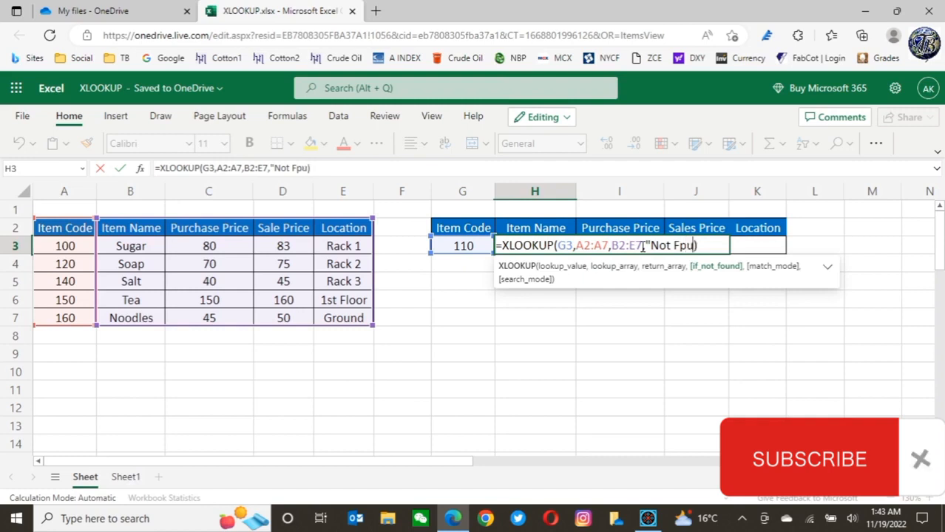
{"action": "key", "text": "BackSpace"}
{"action": "key", "text": "BackSpace"}
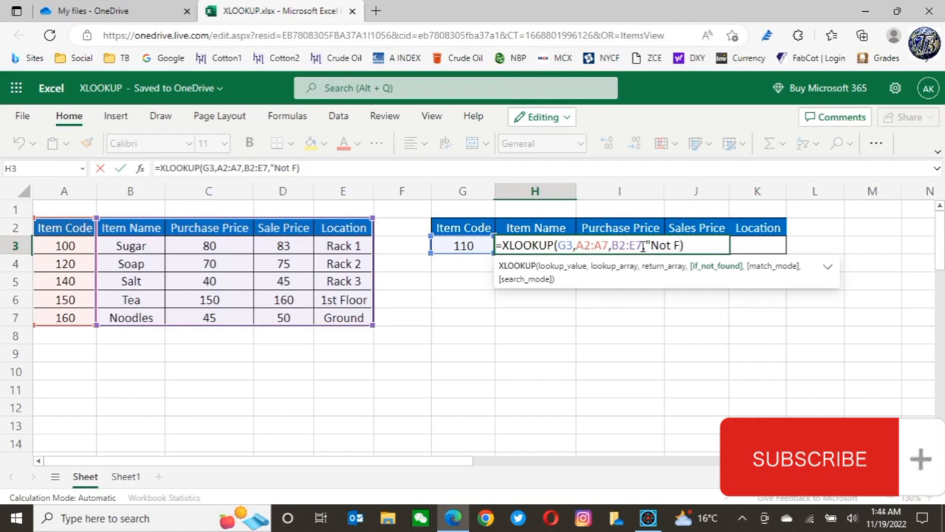
{"action": "type", "text": "ound"}
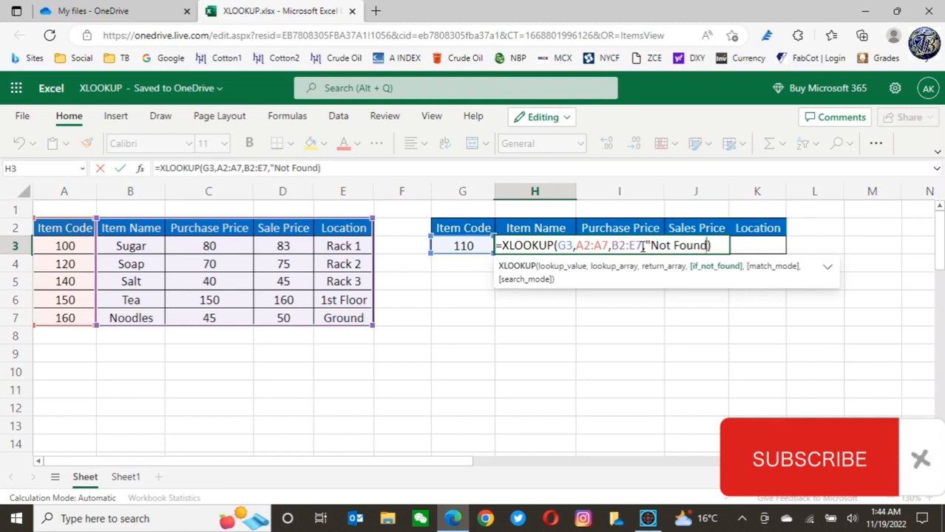
{"action": "type", "text": "\""}
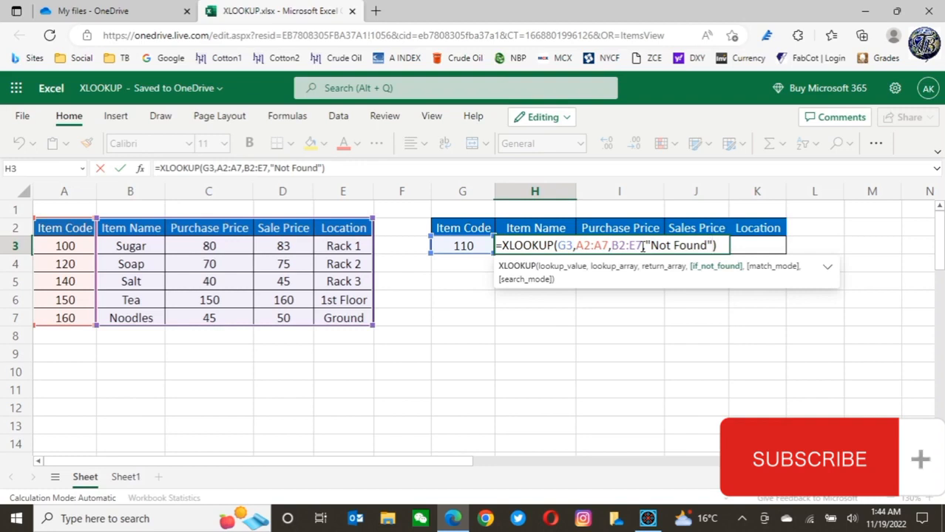
{"action": "key", "text": "Return"}
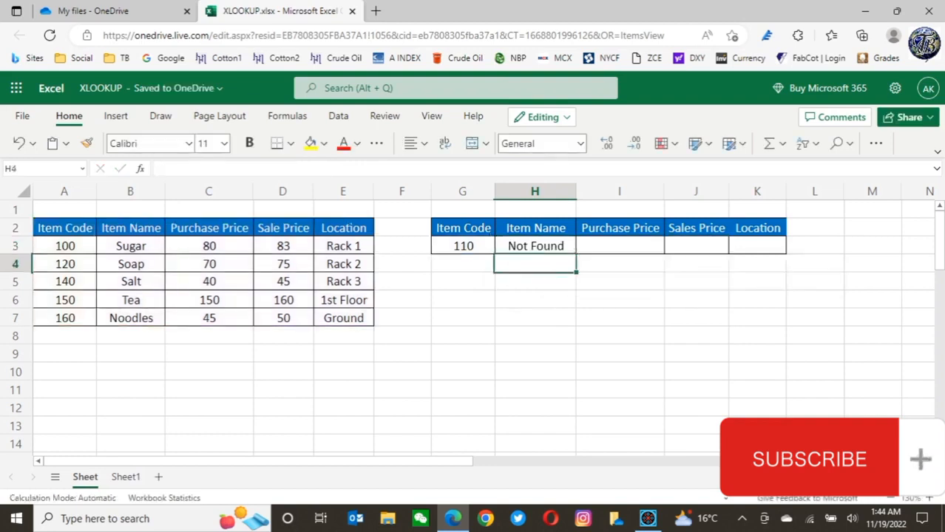
Compare the H3 formula with G3, then enter item code 120 in G3
{"action": "left_click", "coordinate": [523, 245]}
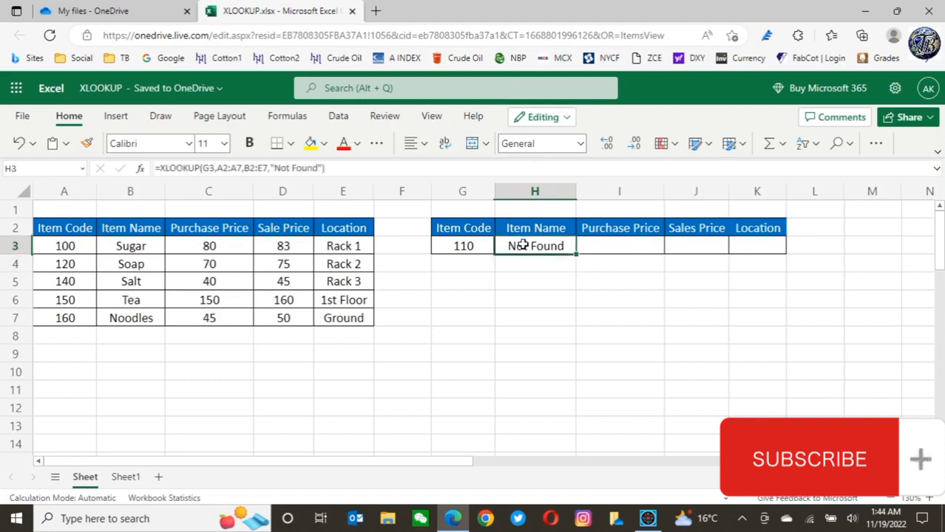
{"action": "left_click", "coordinate": [462, 248]}
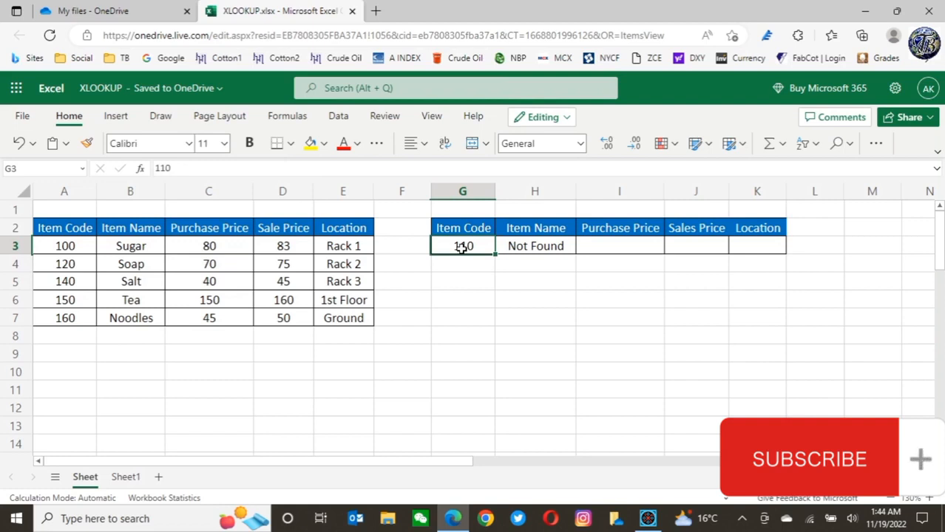
{"action": "left_click", "coordinate": [544, 247]}
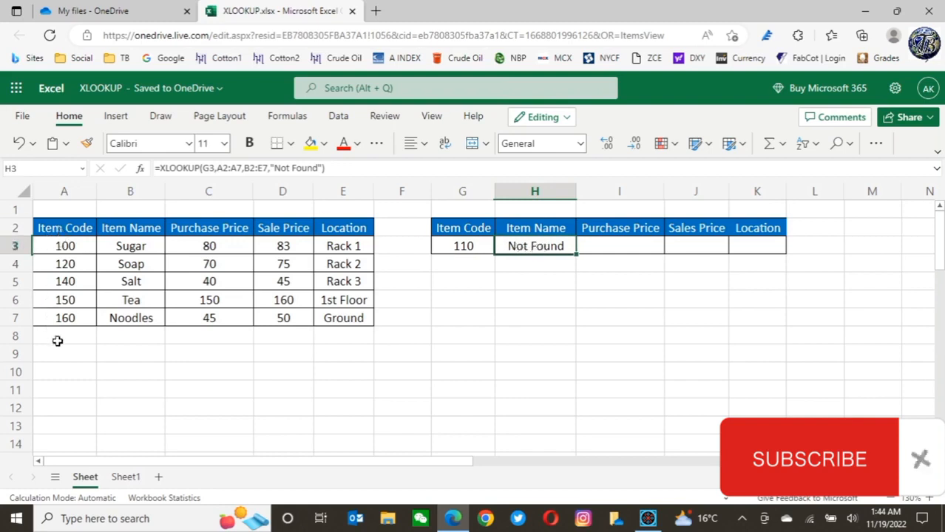
{"action": "left_click", "coordinate": [459, 249]}
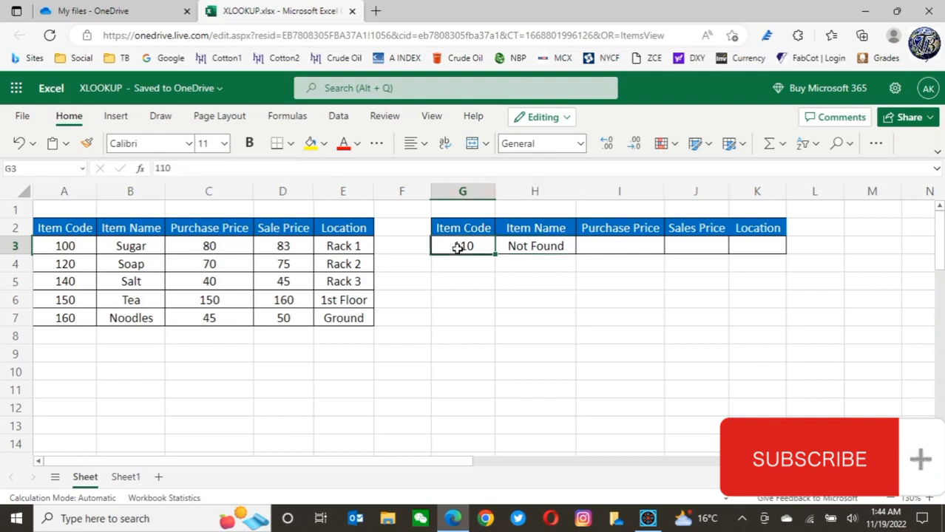
{"action": "type", "text": "120"}
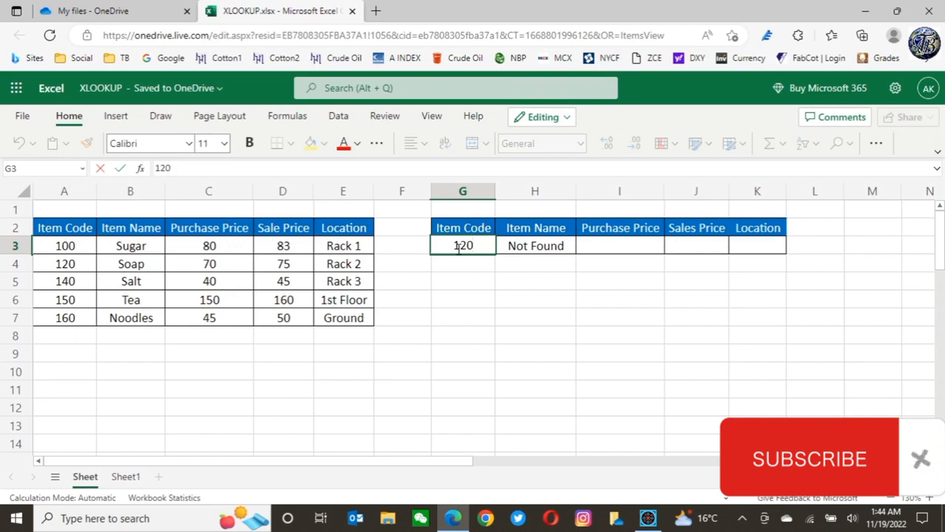
{"action": "key", "text": "Return"}
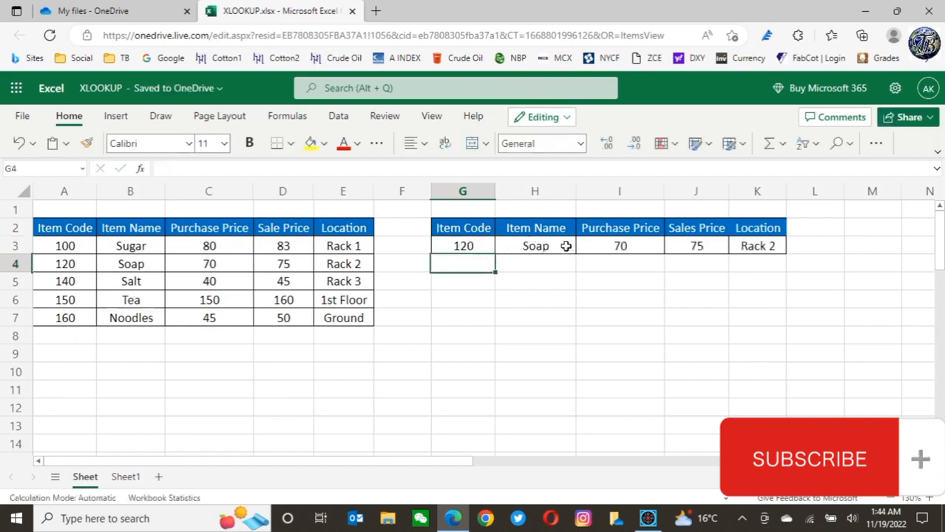
Enter item code 125 in G3
{"action": "left_click", "coordinate": [457, 244]}
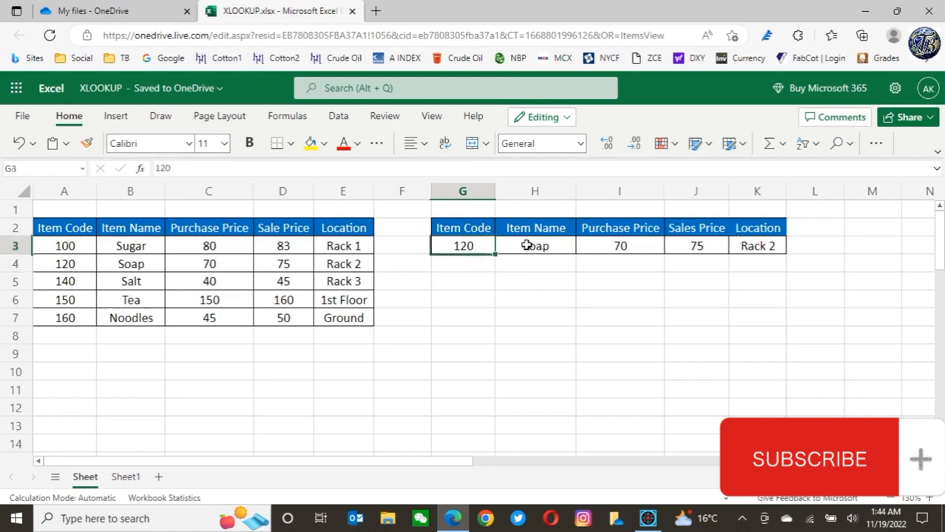
{"action": "type", "text": "125"}
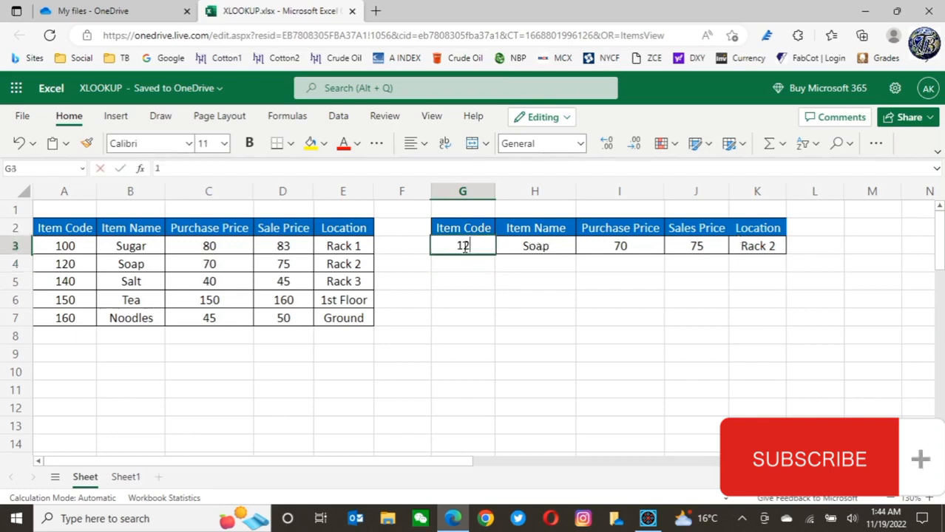
{"action": "key", "text": "Return"}
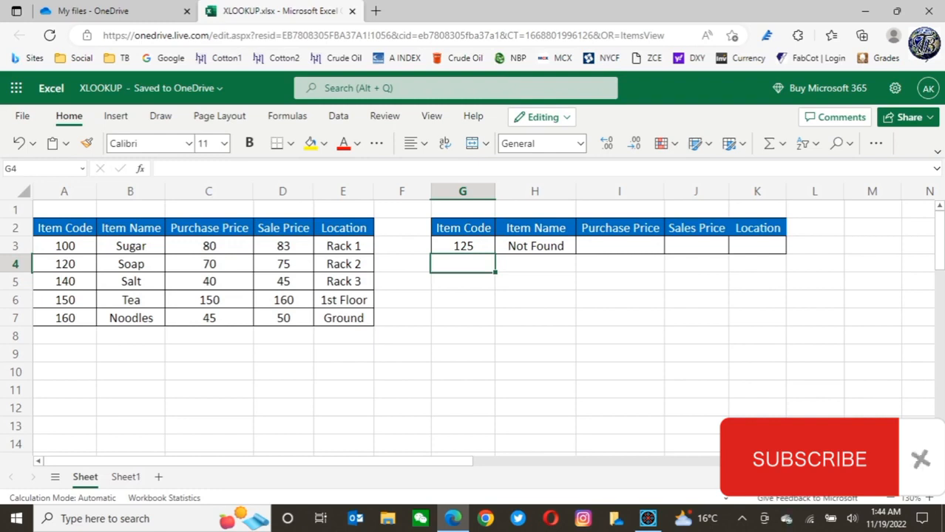
Switch to Sheet1 and examine the weekly sales table and the Item Code, Item Name and Total Sale lookup headers
{"action": "left_click", "coordinate": [270, 271]}
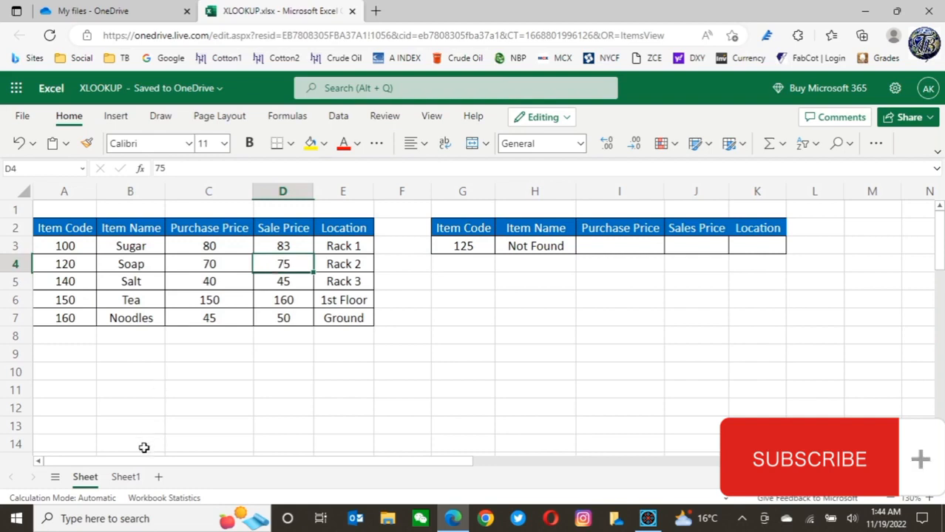
{"action": "left_click", "coordinate": [127, 477]}
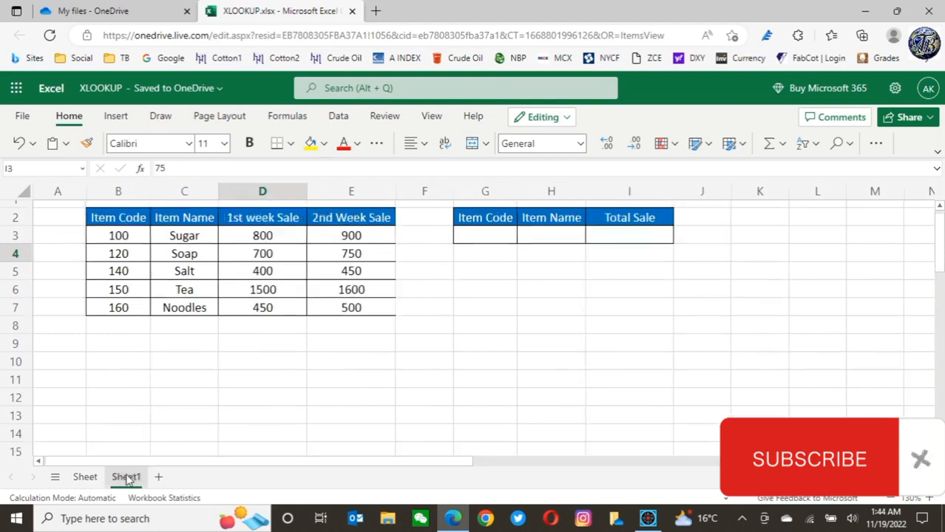
{"action": "left_click", "coordinate": [499, 346]}
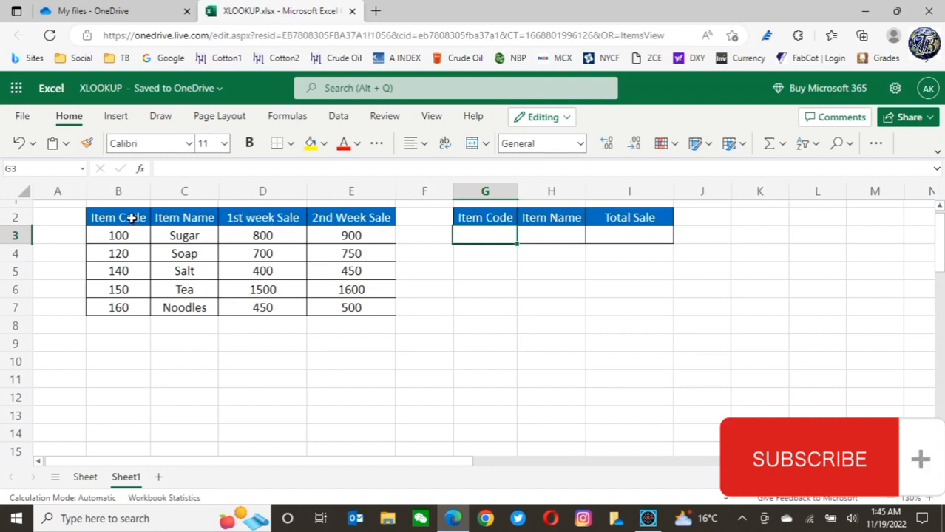
{"action": "left_click", "coordinate": [268, 218]}
{"action": "left_click", "coordinate": [352, 217]}
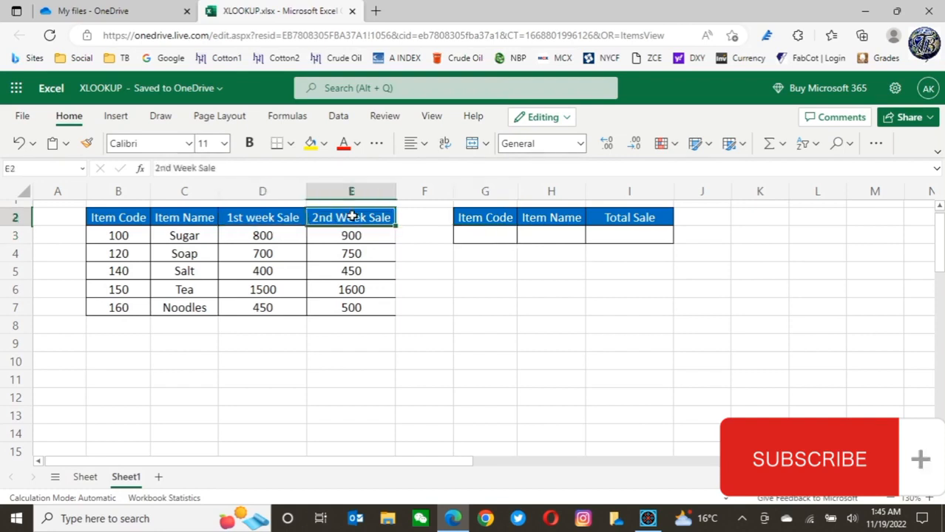
{"action": "left_click", "coordinate": [482, 233]}
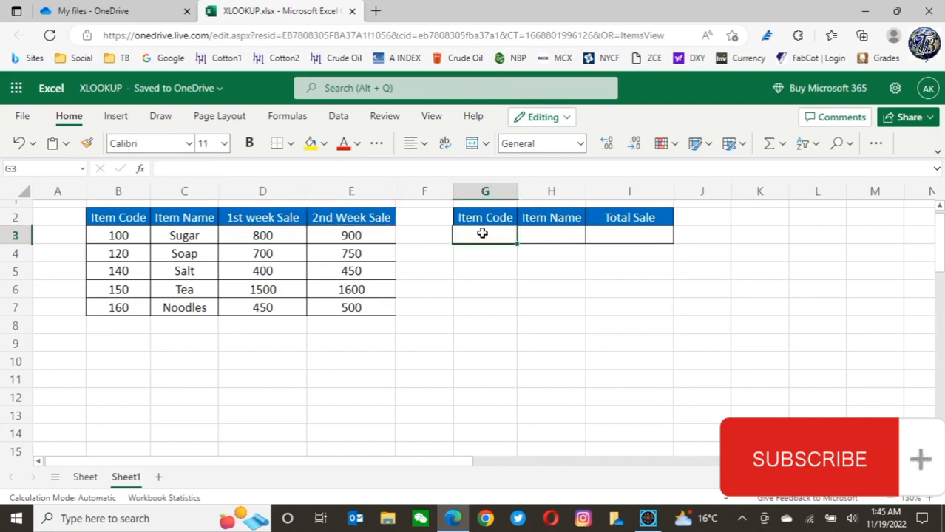
{"action": "left_click", "coordinate": [550, 234]}
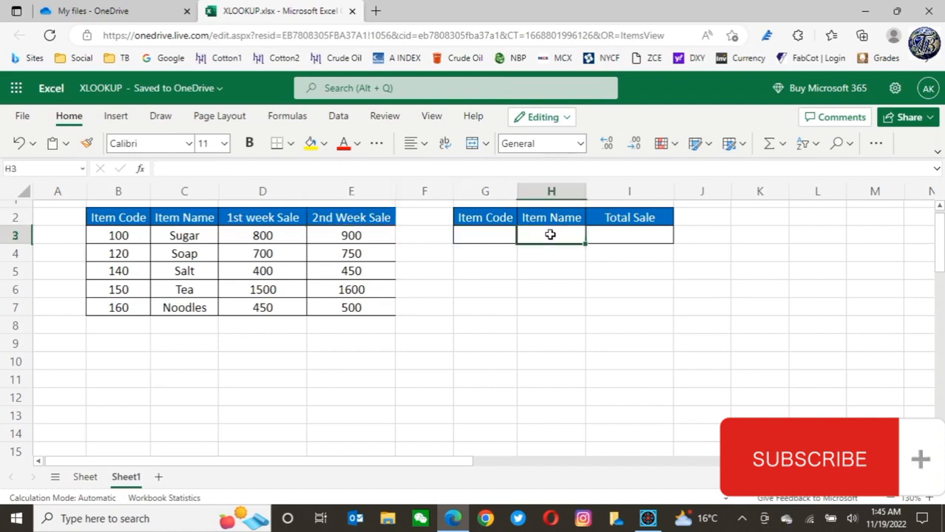
{"action": "left_click", "coordinate": [639, 233]}
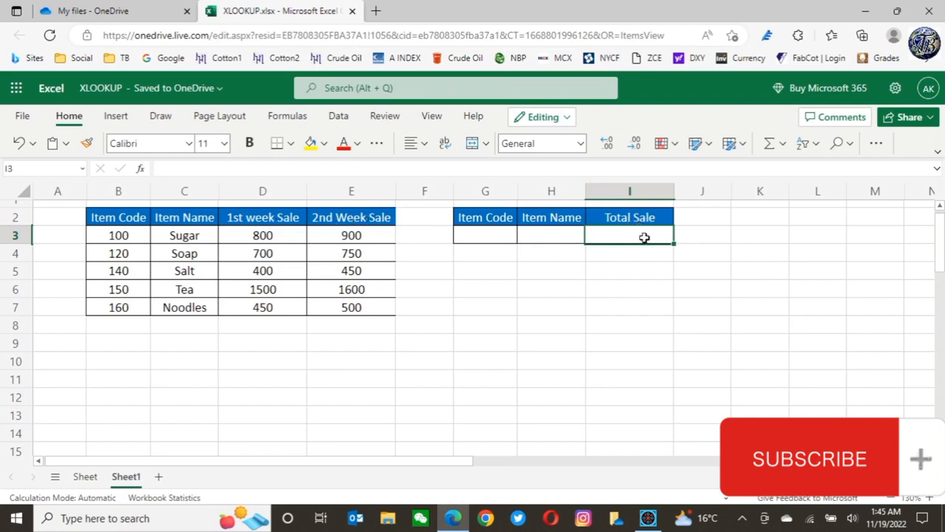
{"action": "left_click", "coordinate": [540, 232]}
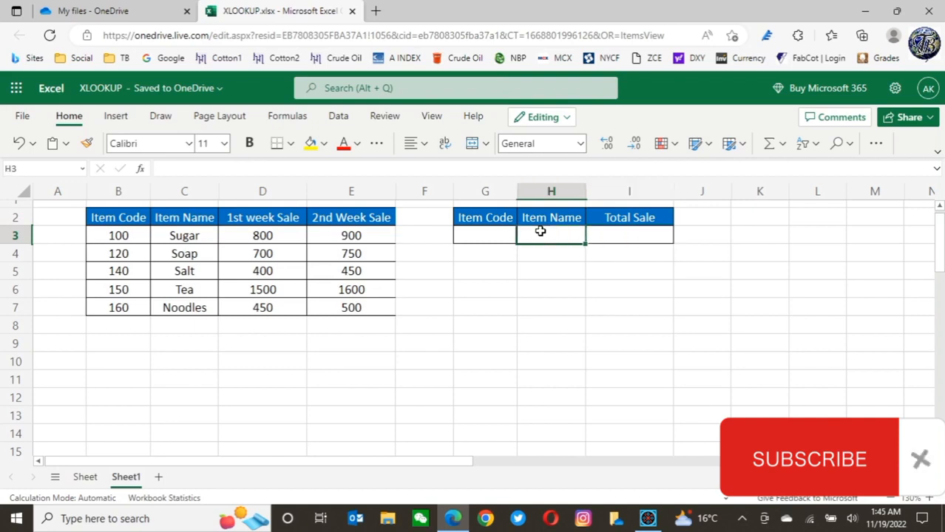
Enter the formula =XLOOKUP(G3,B2:B7,C2:C7) in H3 to return the item name for the code in G3
{"action": "type", "text": "="}
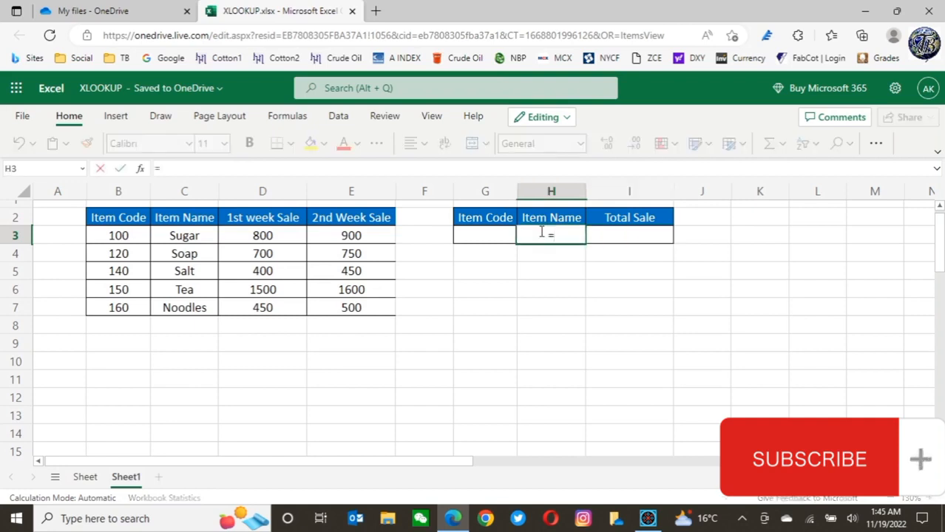
{"action": "type", "text": "xlook"}
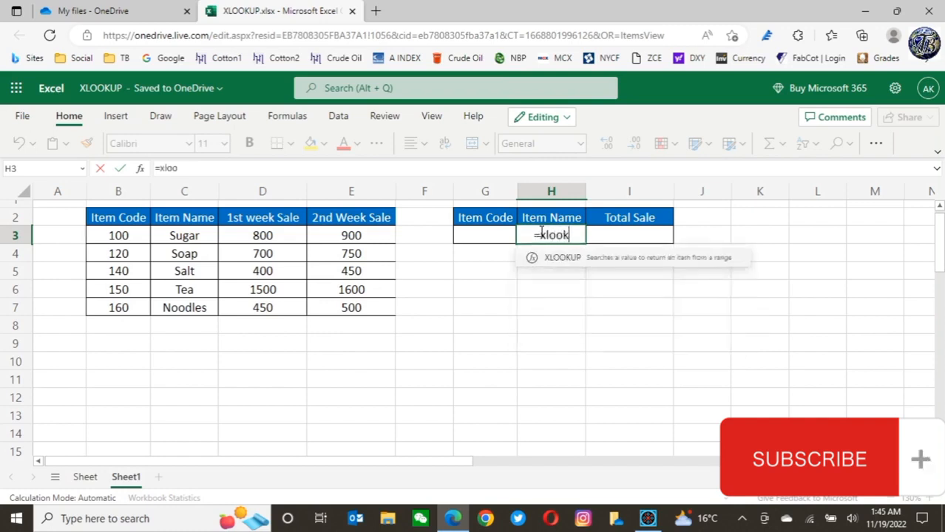
{"action": "type", "text": "up"}
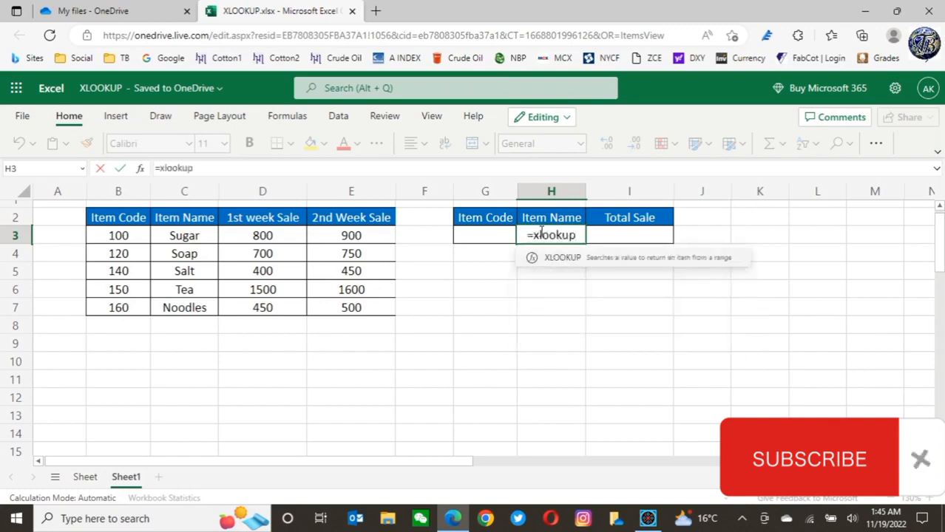
{"action": "type", "text": "("}
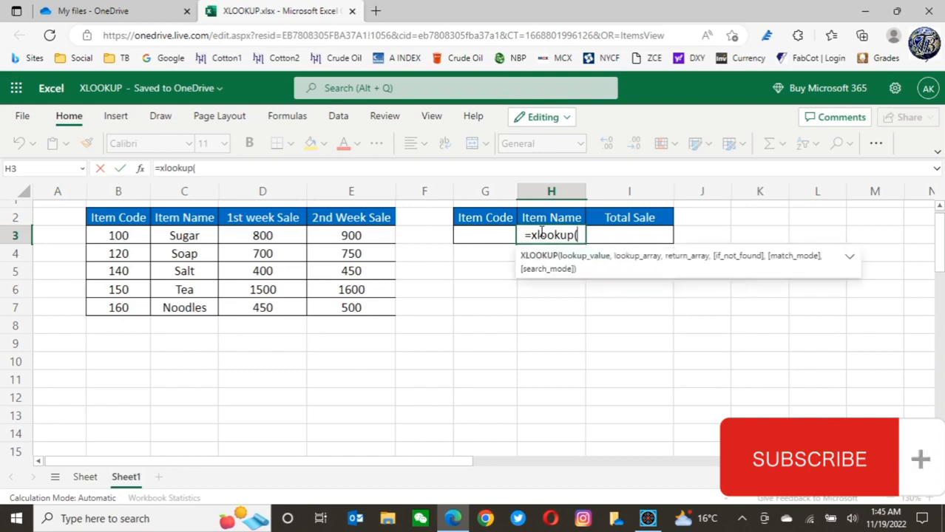
{"action": "left_click", "coordinate": [485, 235]}
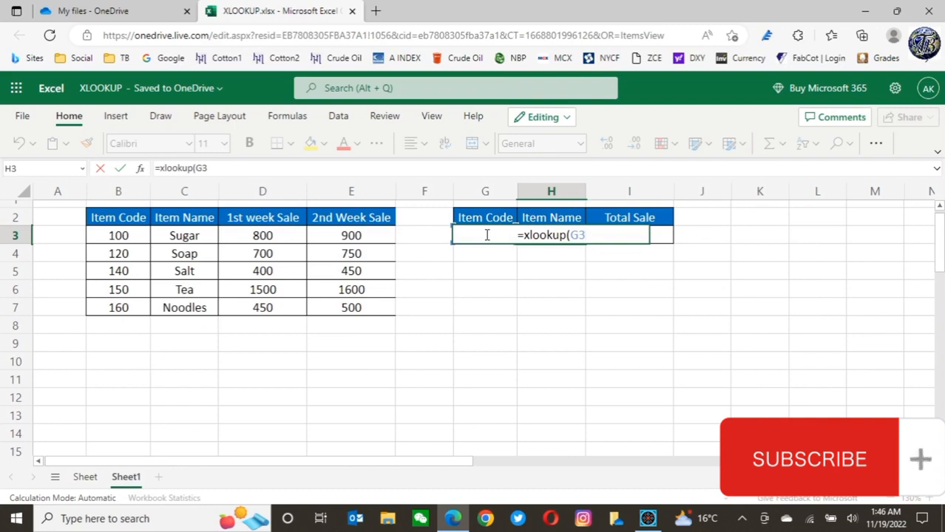
{"action": "type", "text": ","}
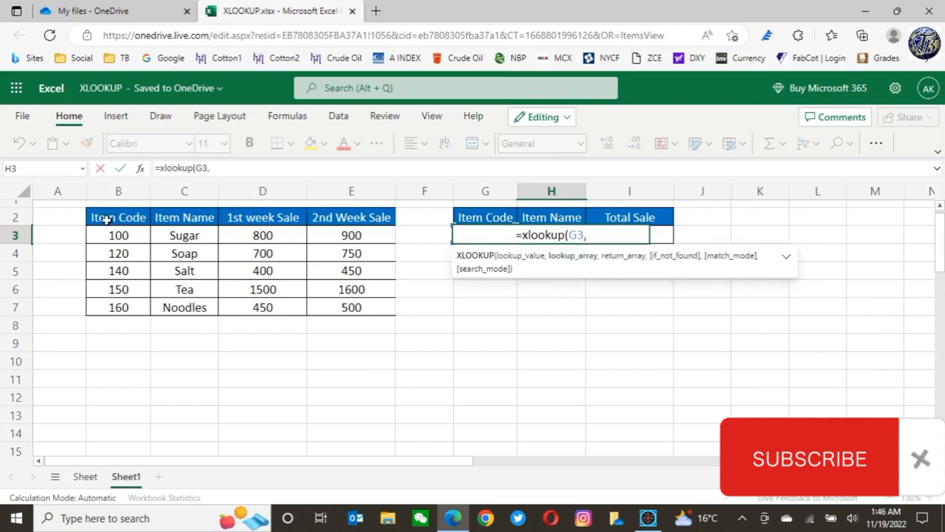
{"action": "left_click_drag", "start_coordinate": [107, 220], "coordinate": [106, 309]}
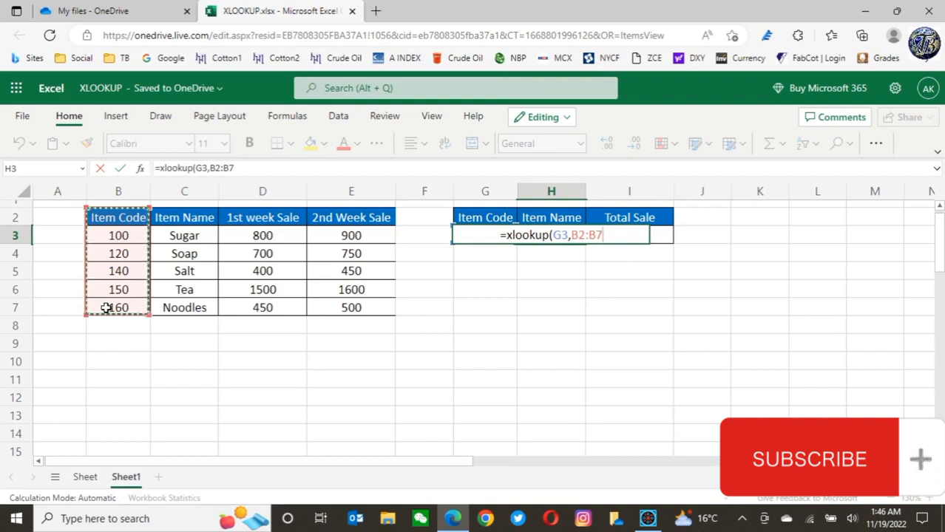
{"action": "type", "text": ","}
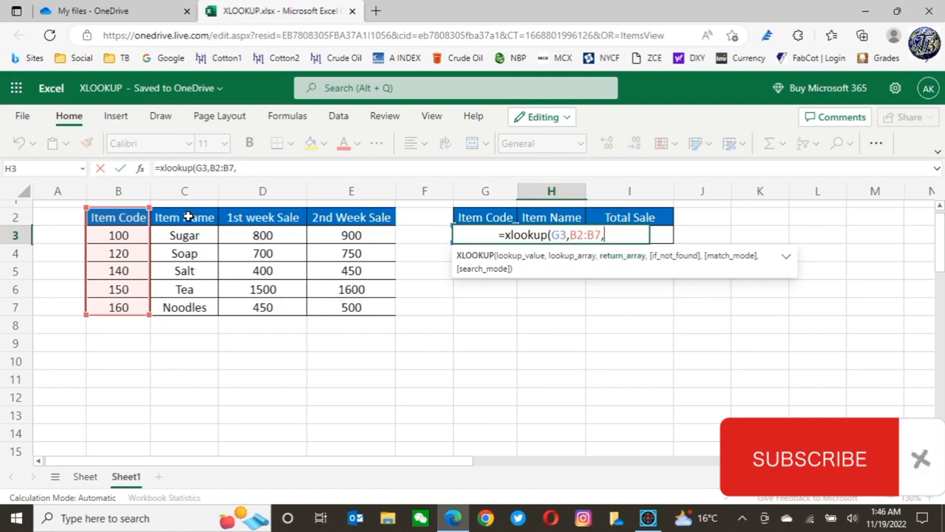
{"action": "left_click_drag", "start_coordinate": [189, 217], "coordinate": [185, 308]}
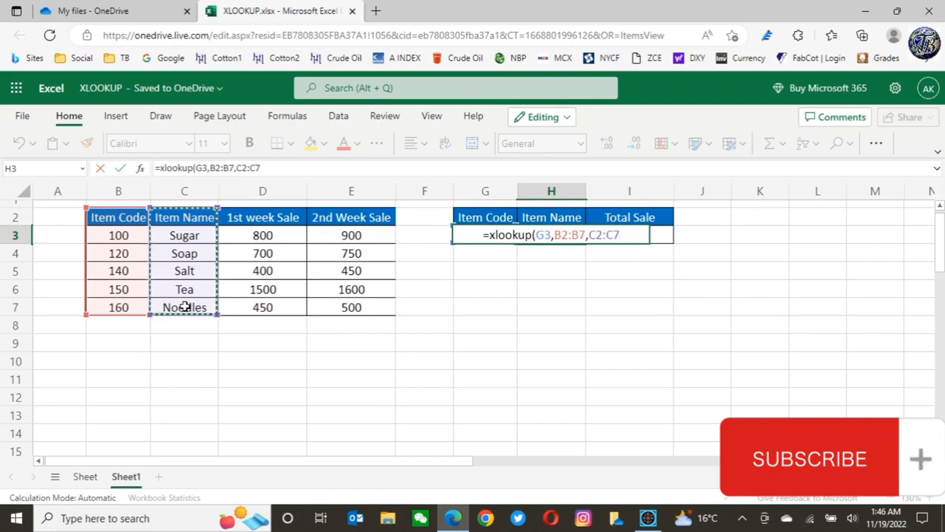
{"action": "type", "text": ")"}
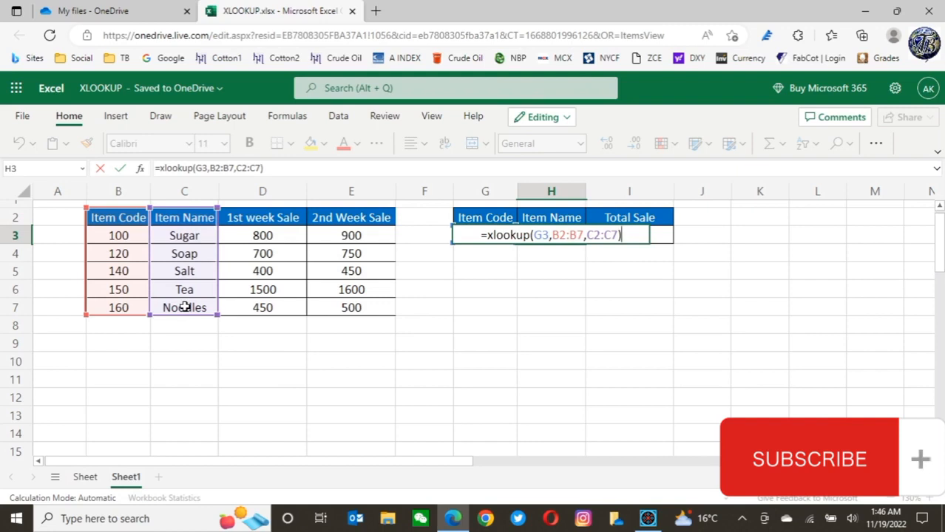
{"action": "key", "text": "Return"}
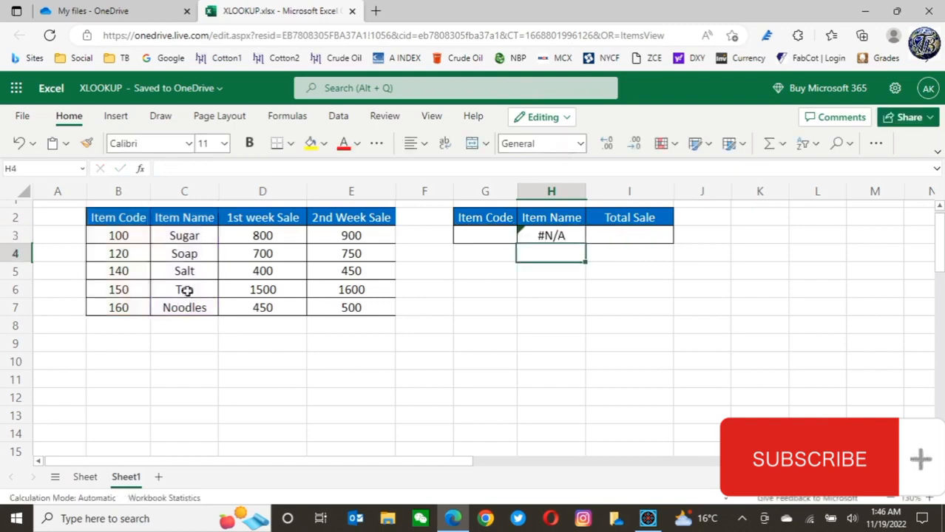
Enter item code 100 in G3 and compare the returned item name with the source table's entry
{"action": "left_click", "coordinate": [478, 235]}
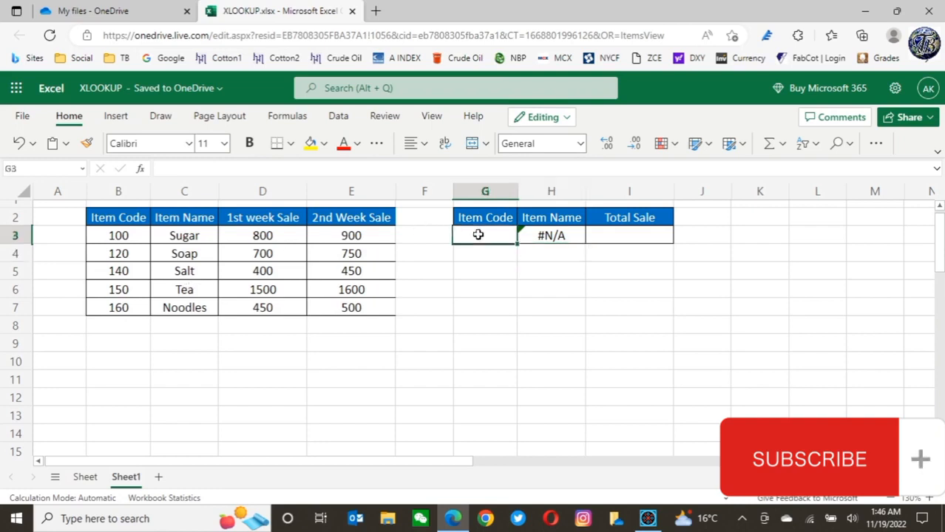
{"action": "type", "text": "100"}
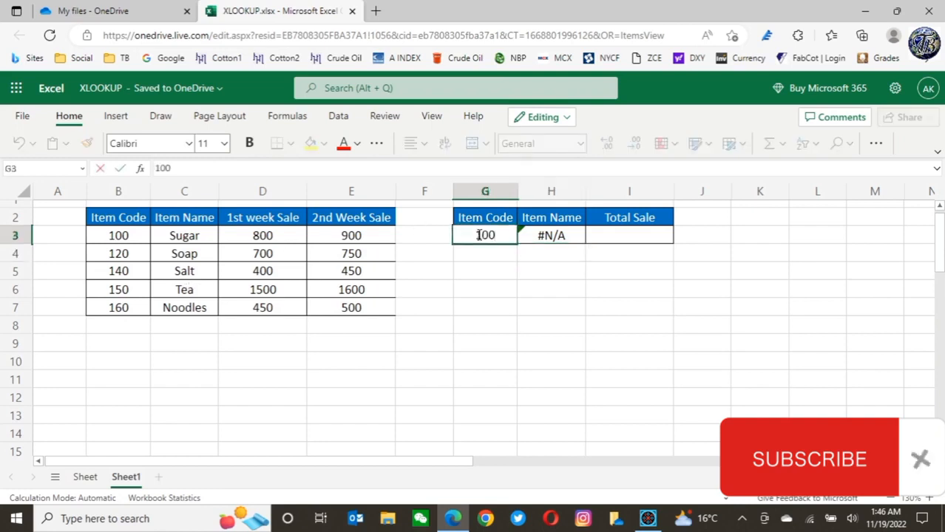
{"action": "key", "text": "Return"}
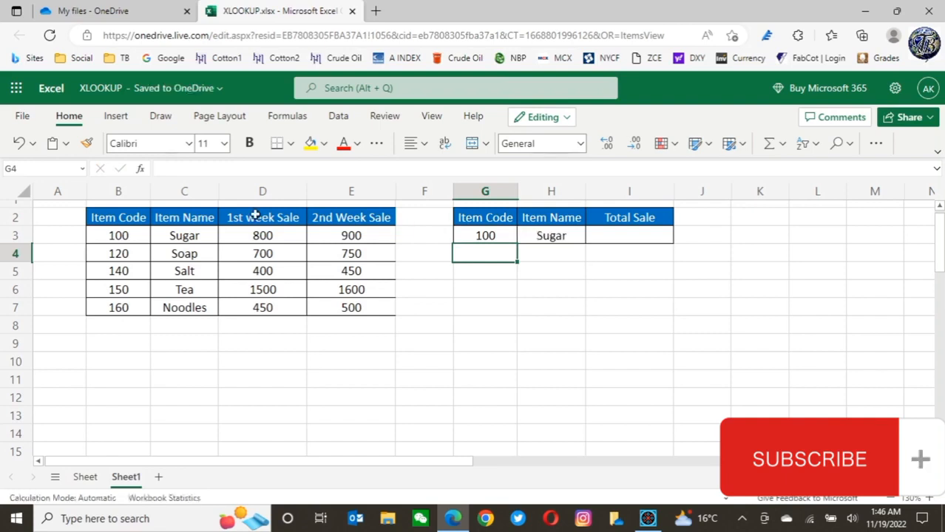
{"action": "left_click", "coordinate": [186, 236]}
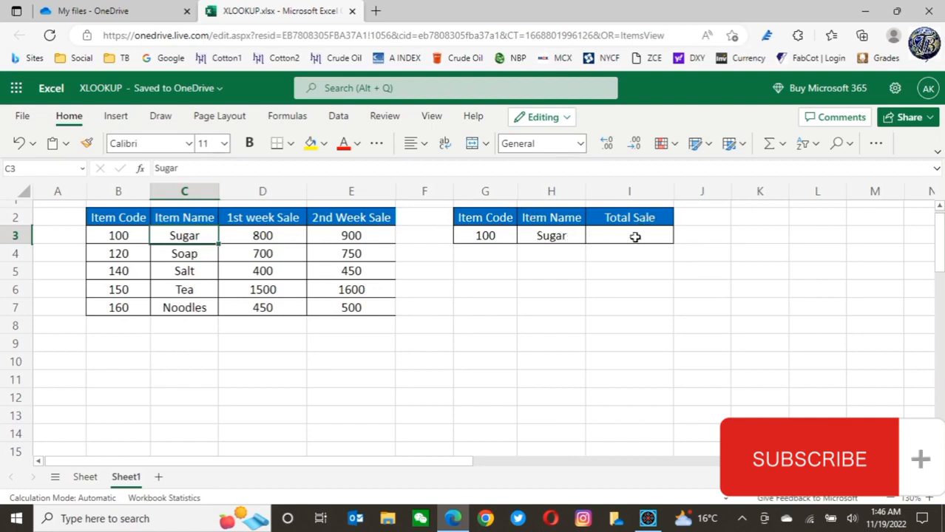
{"action": "left_click", "coordinate": [491, 236]}
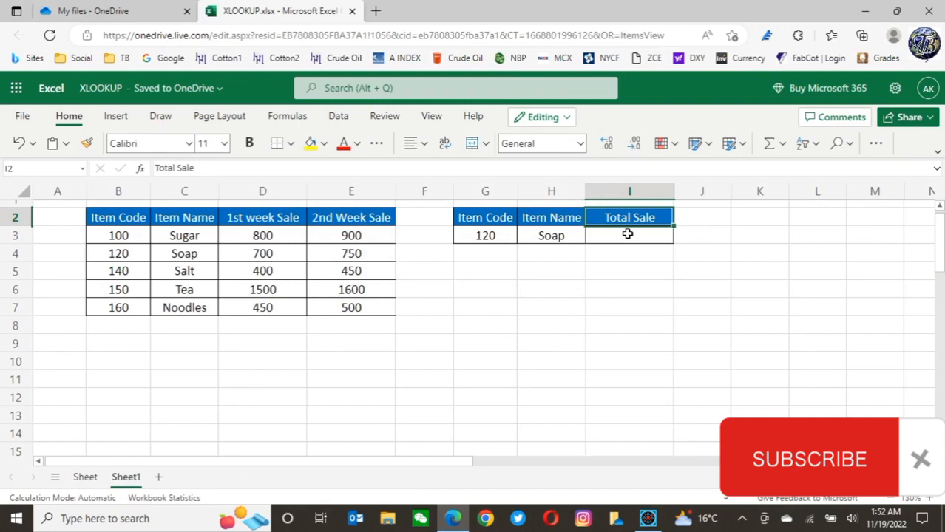
Enter =XLOOKUP(G3,B2:B7,D2:D7+E2:E7) in I3 to total both weeks' sales, and check it against Soap's weekly figures
{"action": "left_click", "coordinate": [627, 235]}
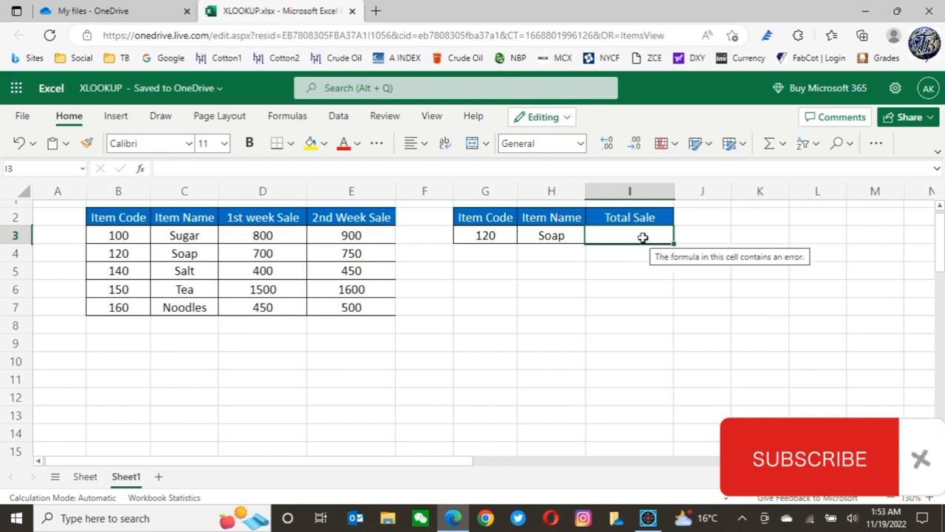
{"action": "left_click", "coordinate": [479, 237]}
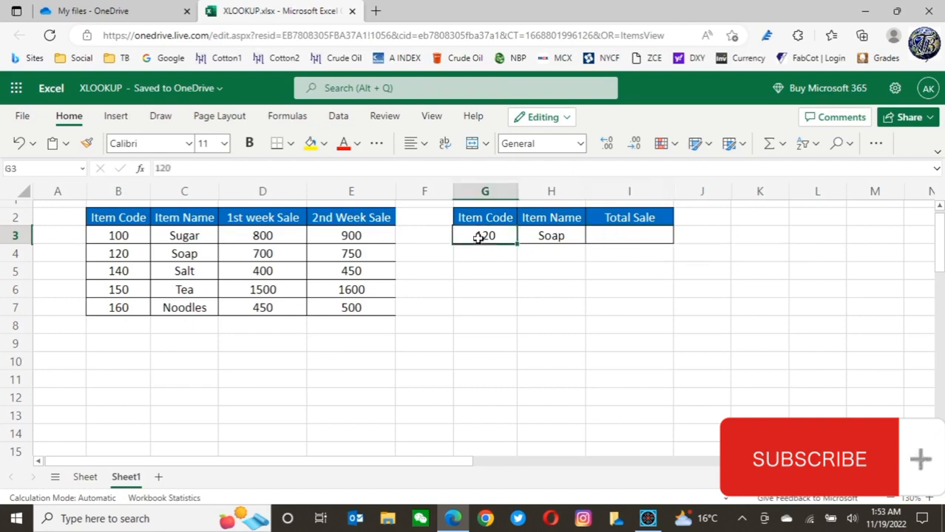
{"action": "left_click", "coordinate": [613, 233]}
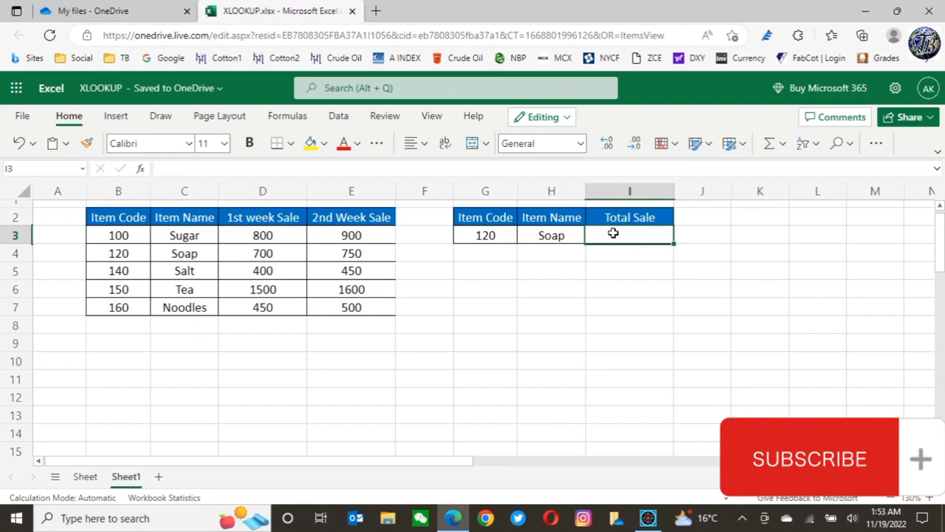
{"action": "type", "text": "="}
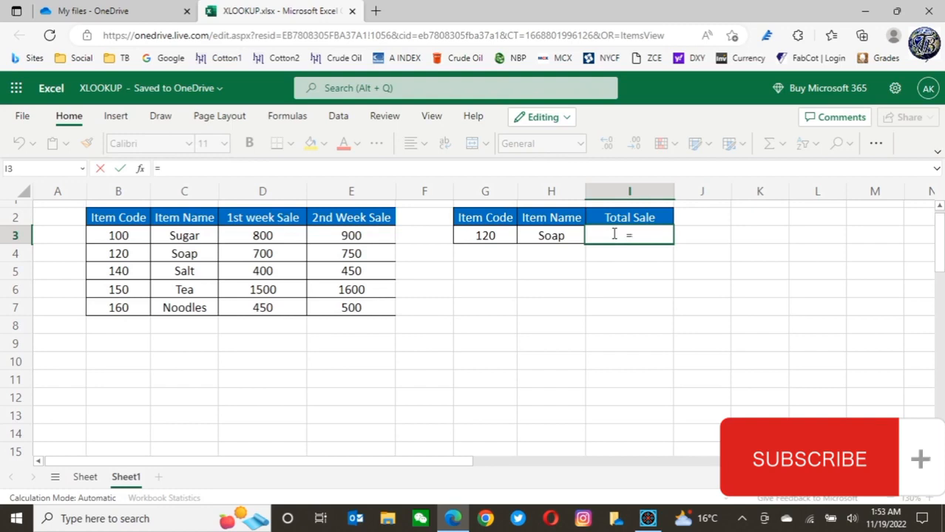
{"action": "type", "text": "xlook"}
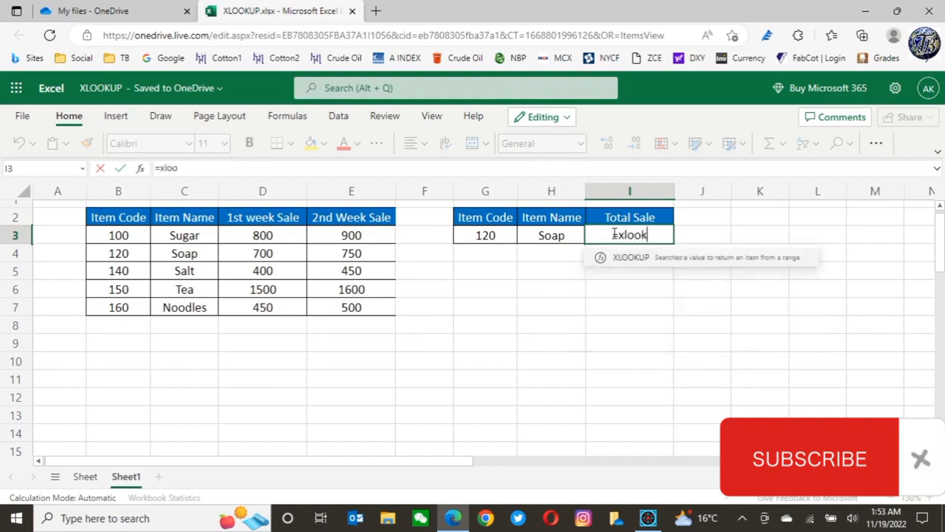
{"action": "type", "text": "up"}
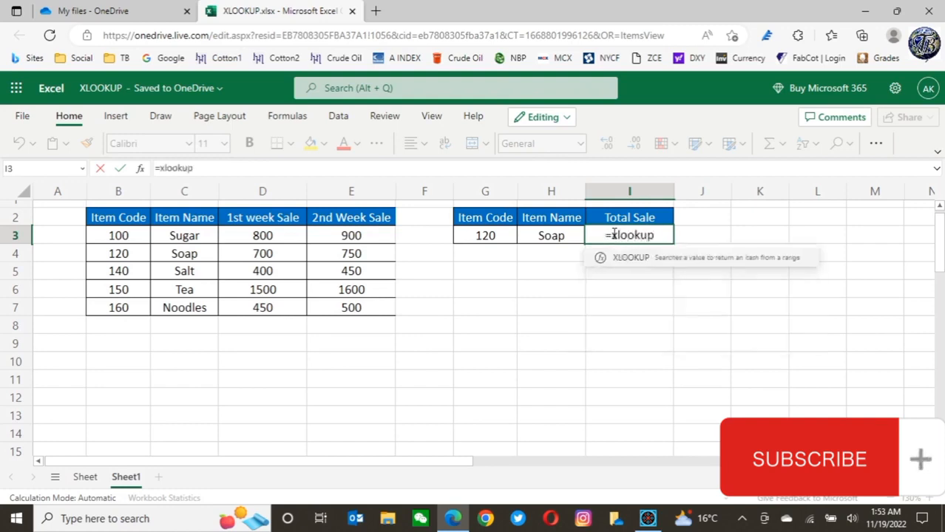
{"action": "type", "text": "("}
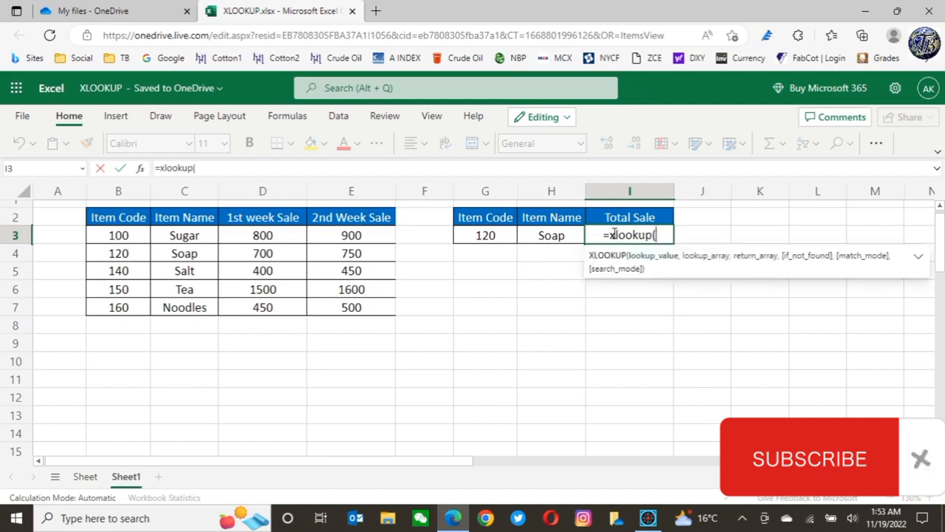
{"action": "left_click", "coordinate": [484, 235]}
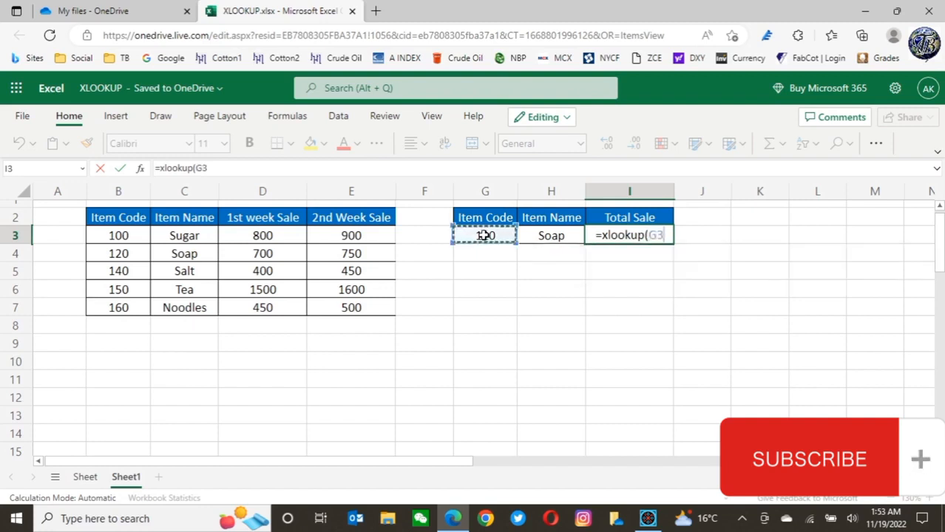
{"action": "type", "text": ","}
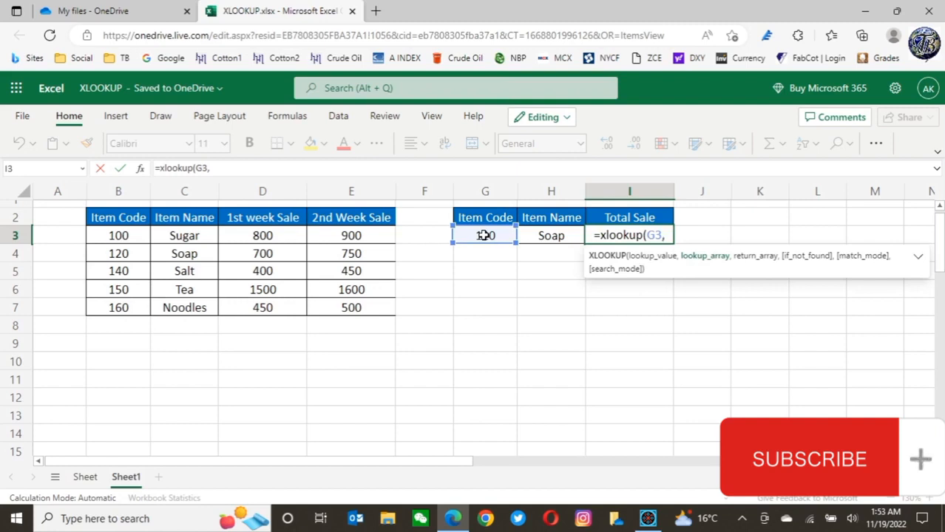
{"action": "left_click", "coordinate": [115, 219]}
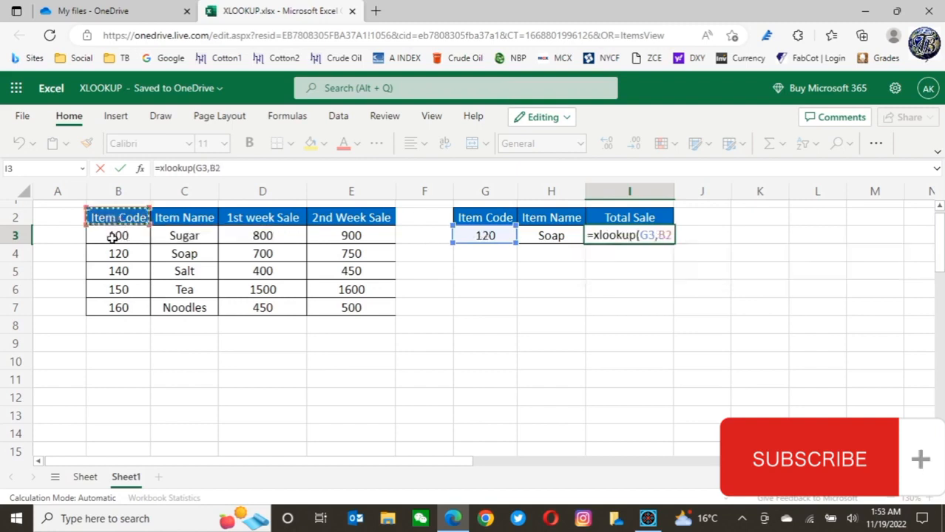
{"action": "left_click_drag", "start_coordinate": [113, 236], "coordinate": [107, 311]}
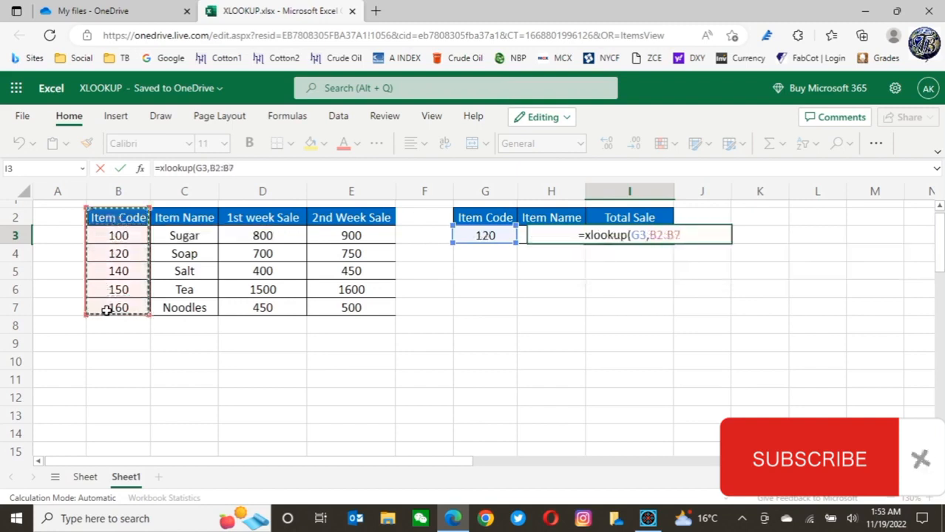
{"action": "type", "text": ","}
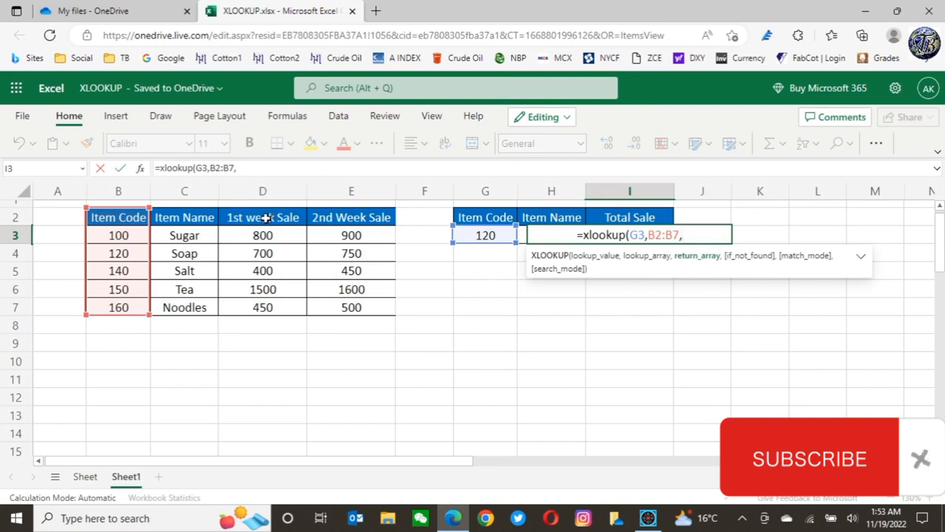
{"action": "left_click_drag", "start_coordinate": [266, 218], "coordinate": [264, 304]}
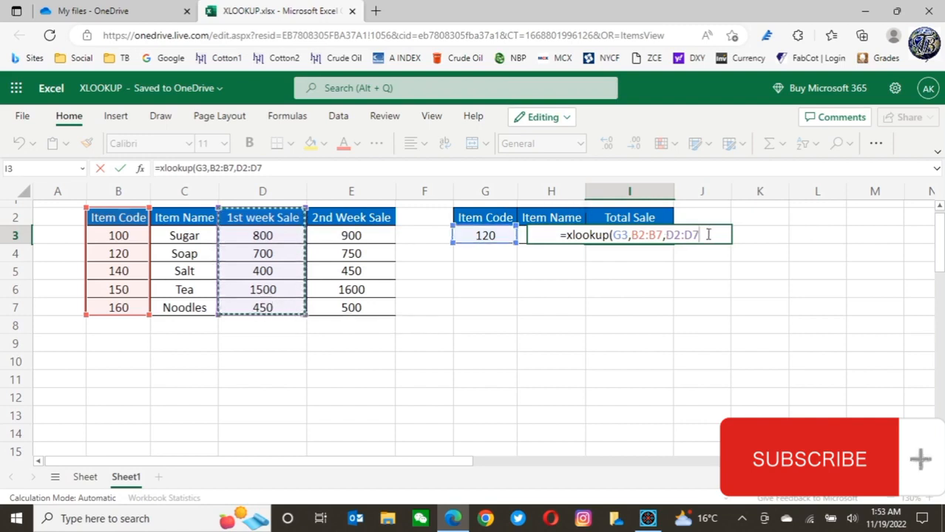
{"action": "type", "text": "+"}
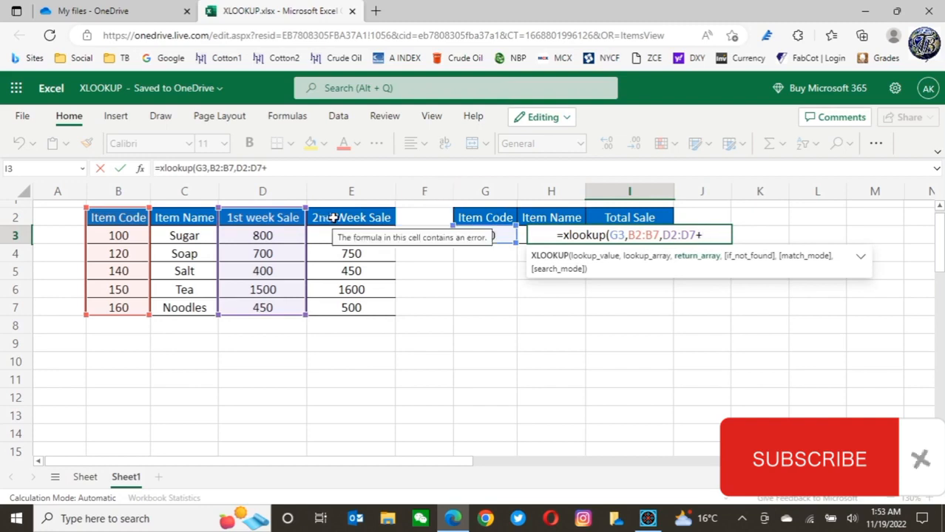
{"action": "left_click_drag", "start_coordinate": [333, 217], "coordinate": [342, 308]}
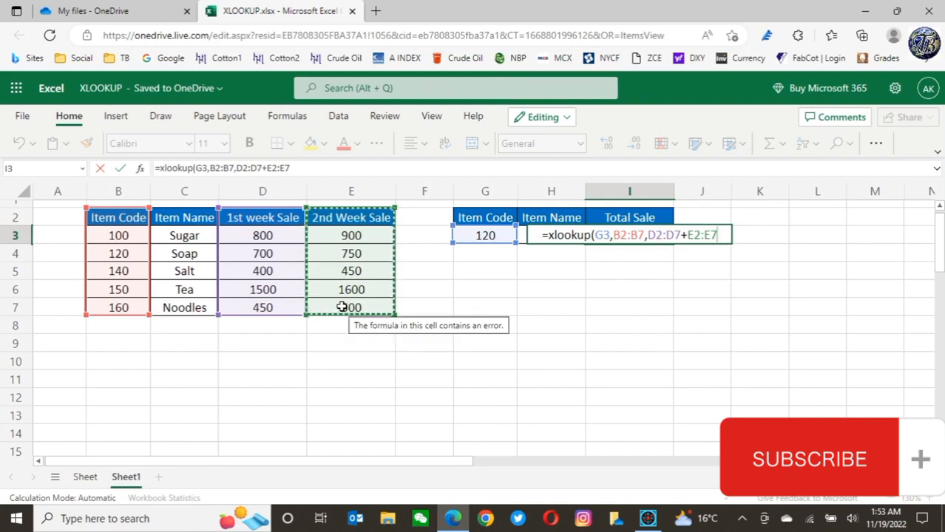
{"action": "type", "text": ")"}
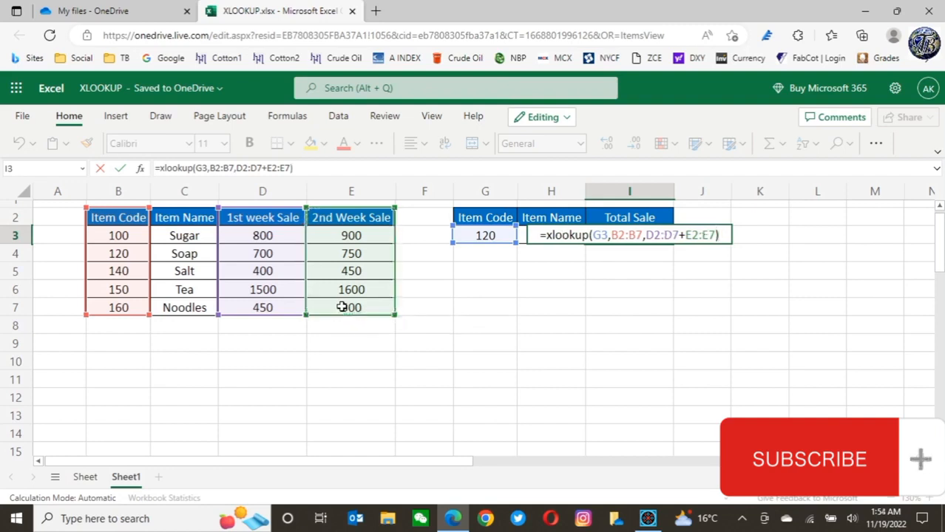
{"action": "key", "text": "Return"}
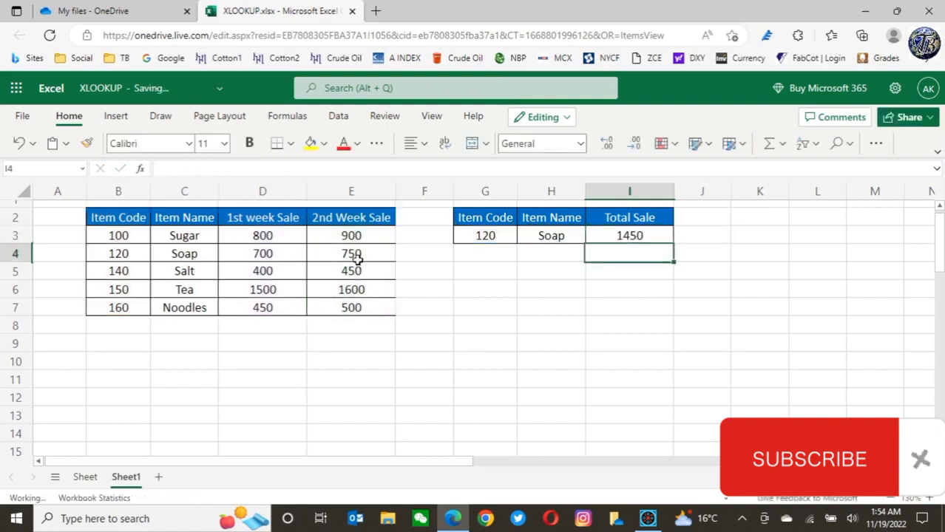
{"action": "left_click", "coordinate": [276, 253]}
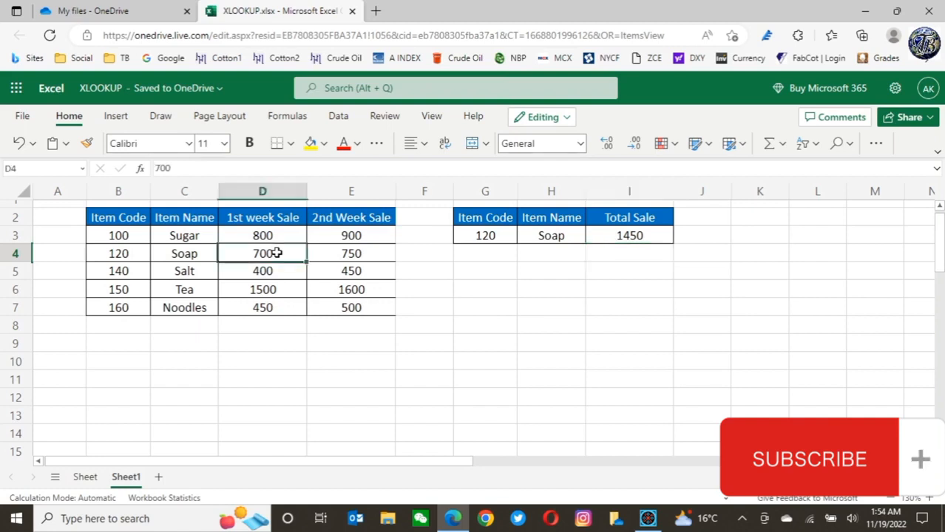
{"action": "left_click", "coordinate": [368, 253]}
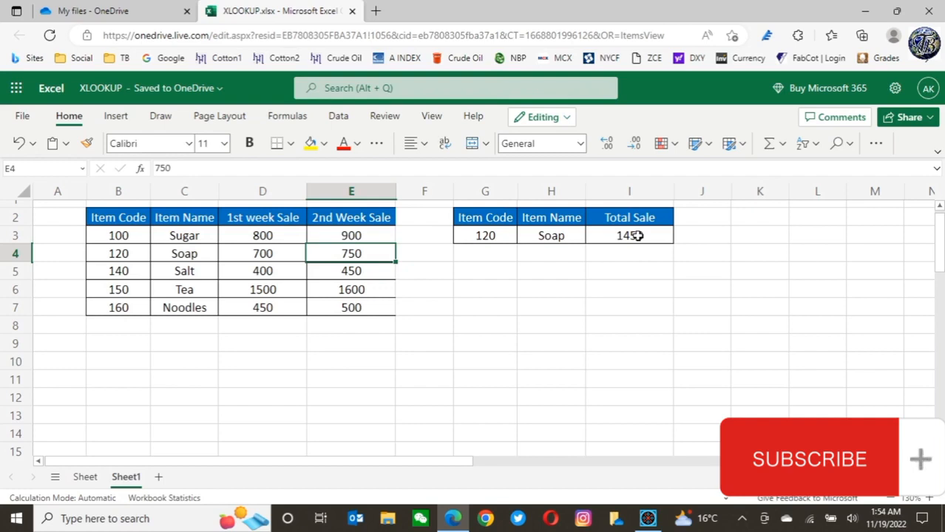
Enter item code 160 in G3 and check the returned item name and total sale against the Noodles row
{"action": "left_click", "coordinate": [637, 236]}
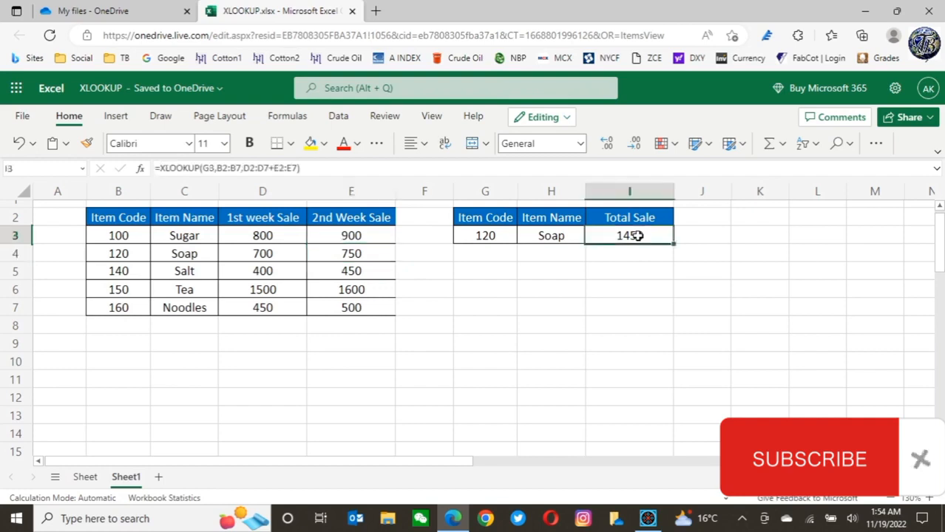
{"action": "left_click", "coordinate": [482, 235]}
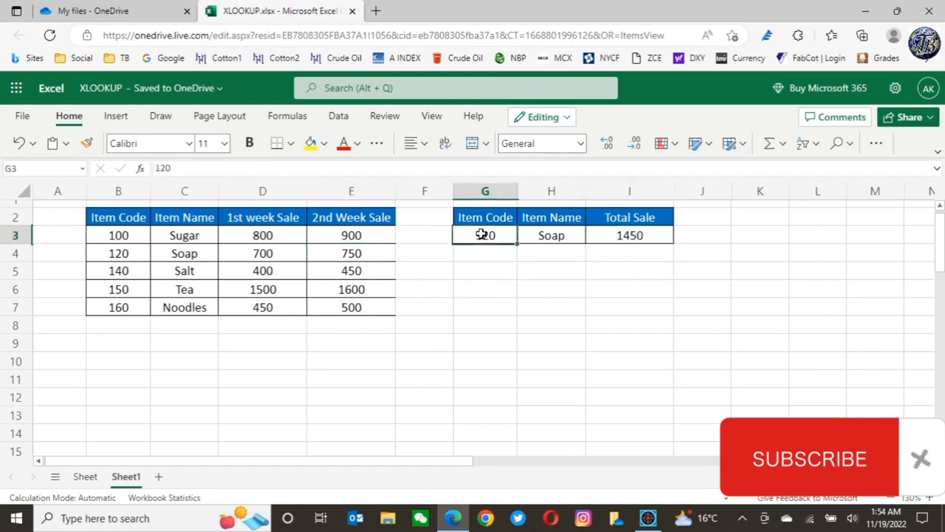
{"action": "type", "text": "160"}
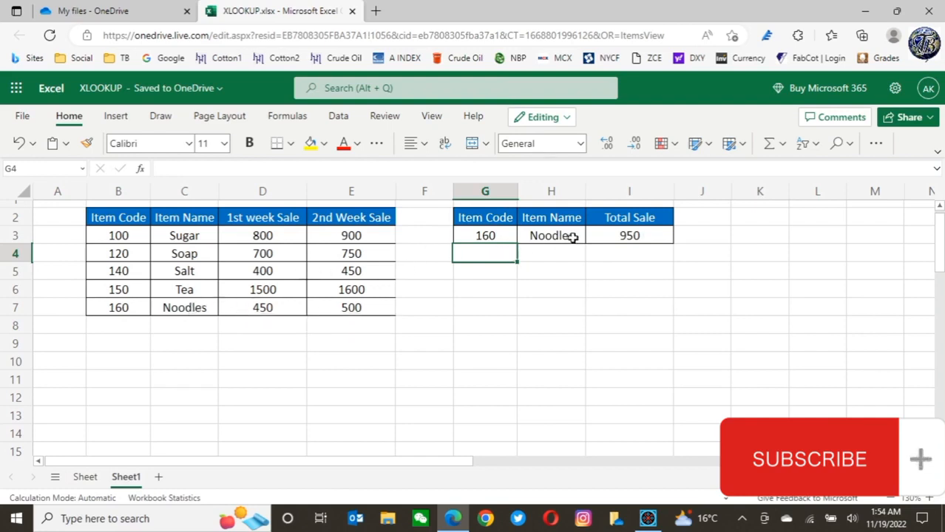
{"action": "left_click", "coordinate": [638, 234]}
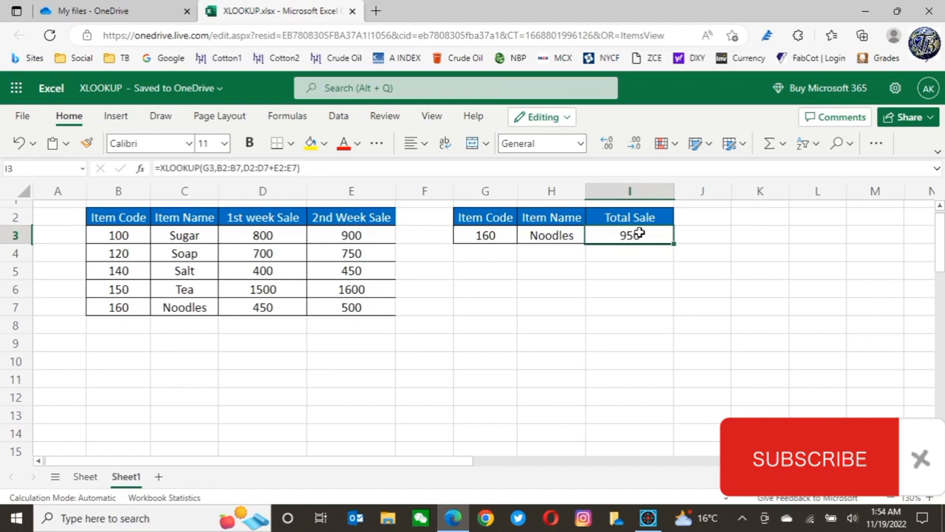
{"action": "left_click", "coordinate": [488, 235]}
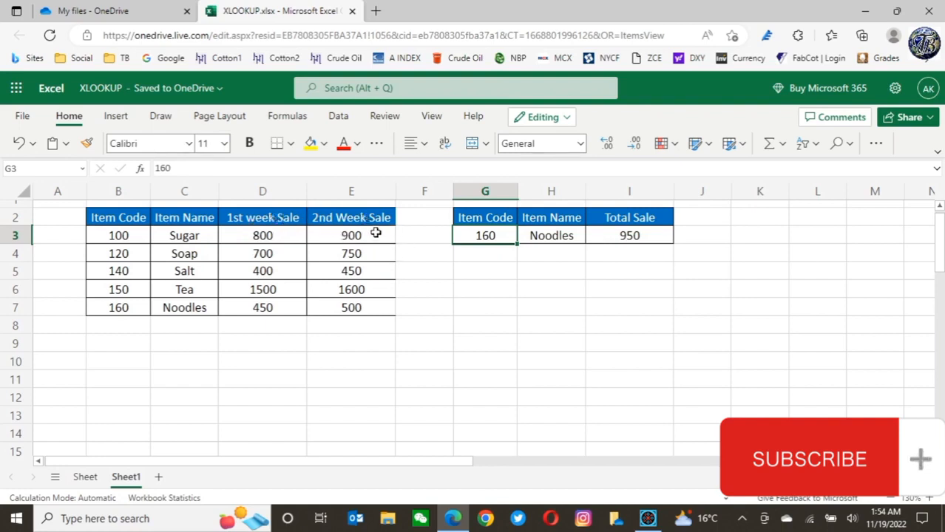
{"action": "left_click", "coordinate": [351, 291]}
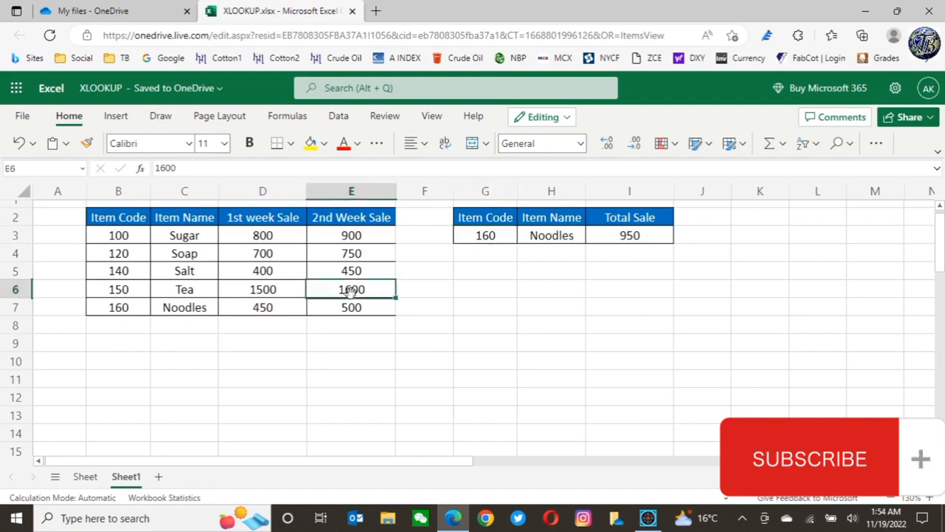